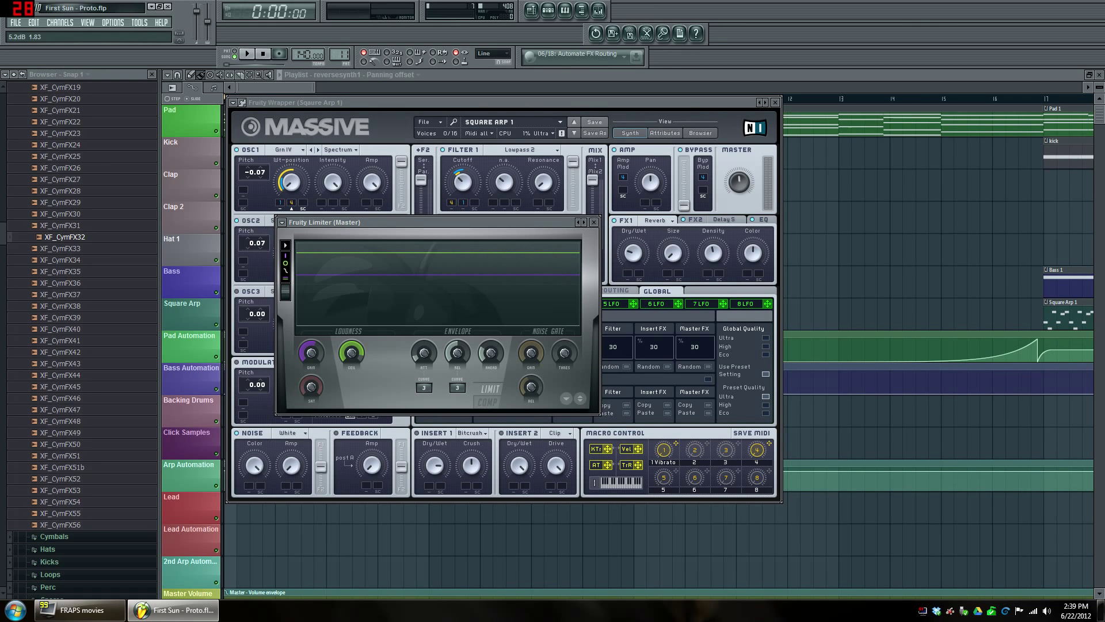
Close the Massive and Fruity Limiter windows to reveal the First Sun playlist.
left_click_drag(279, 88, 253, 87)
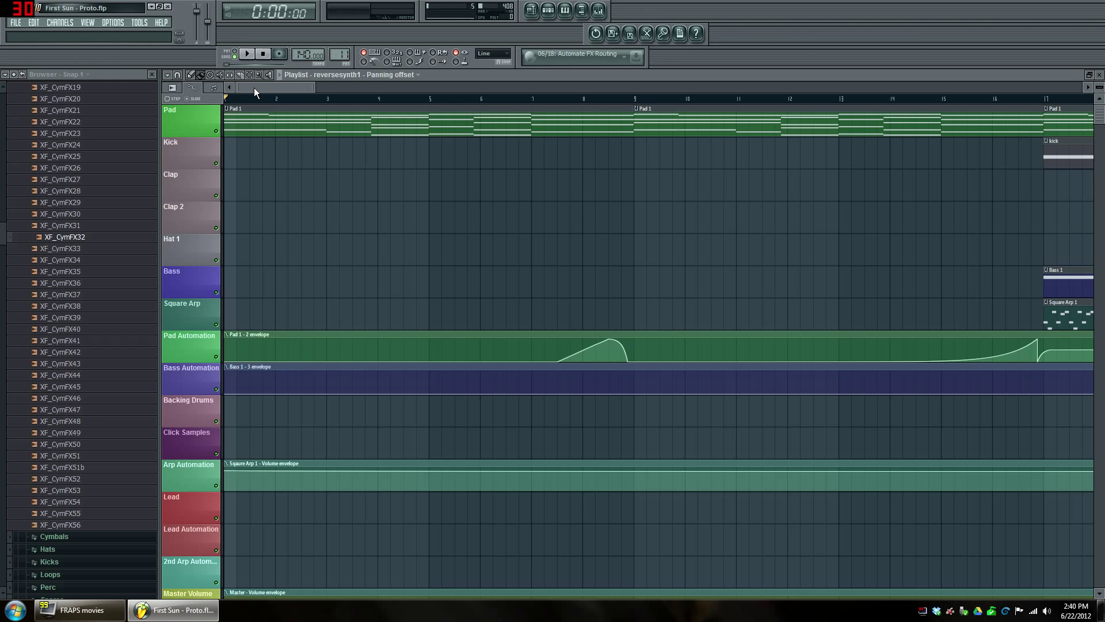
Scroll the playlist right to bars 16–32, where the Square Arp clip begins.
left_click_drag(254, 88, 305, 91)
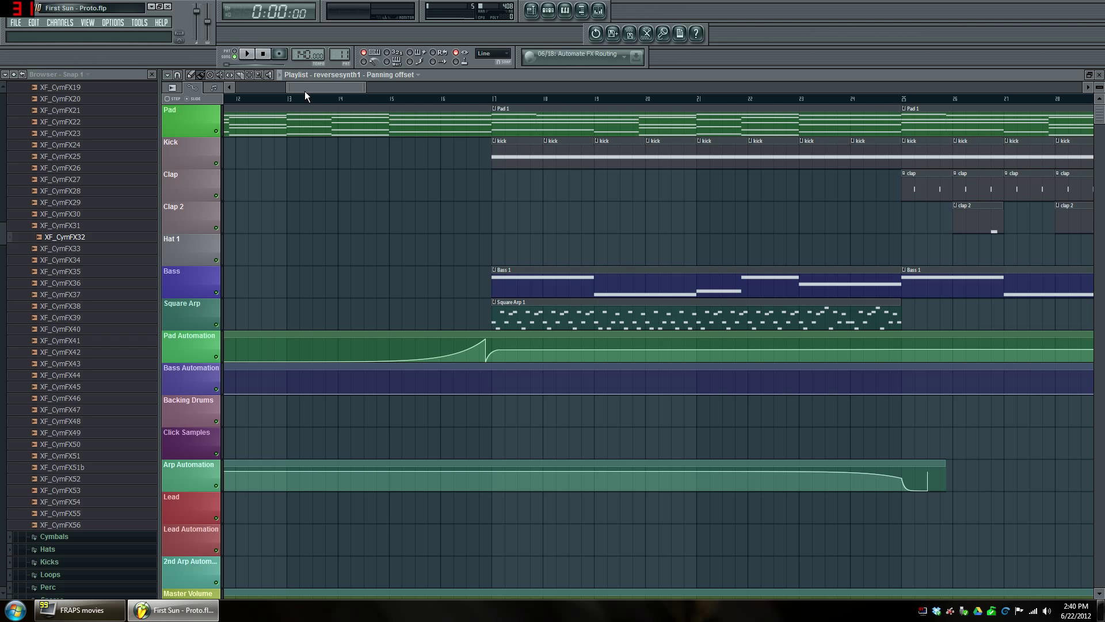
left_click_drag(305, 92, 321, 93)
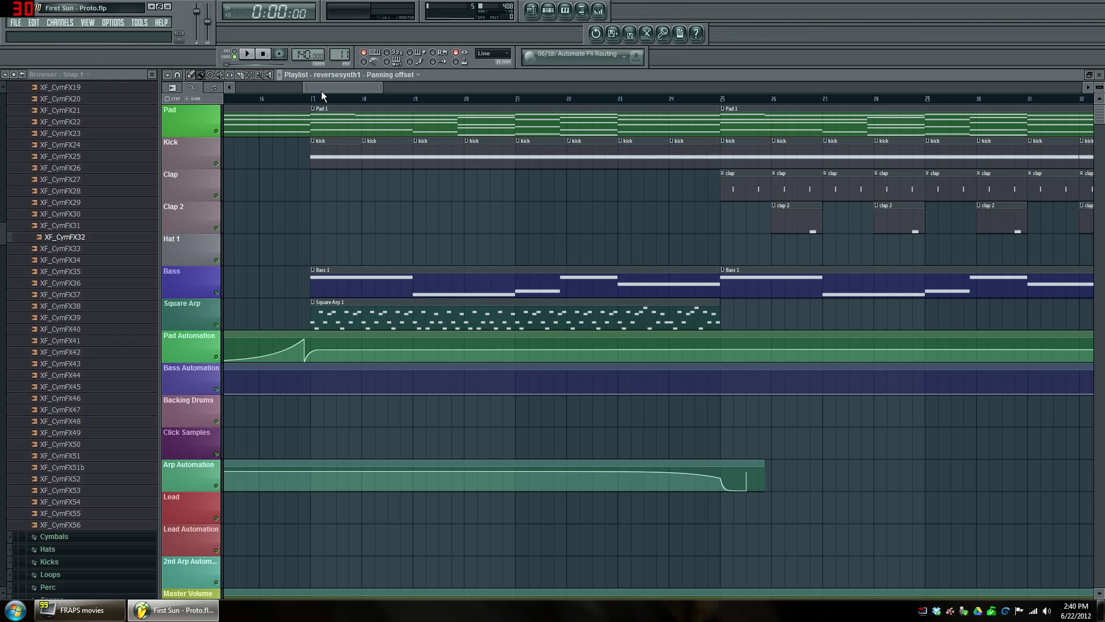
left_click(217, 132)
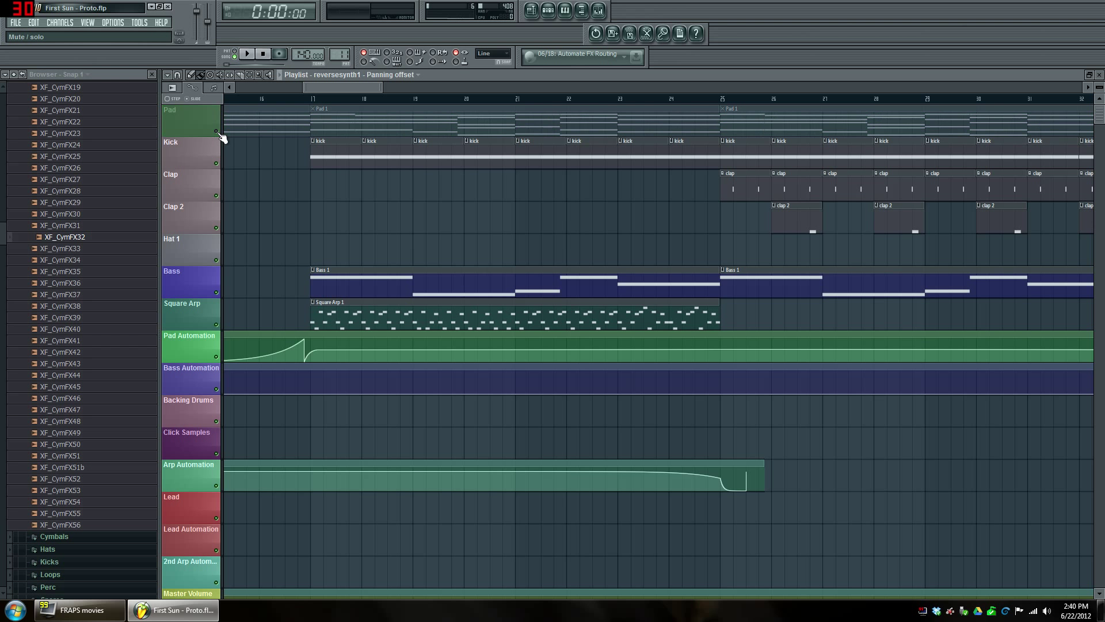
left_click(306, 98)
key("space")
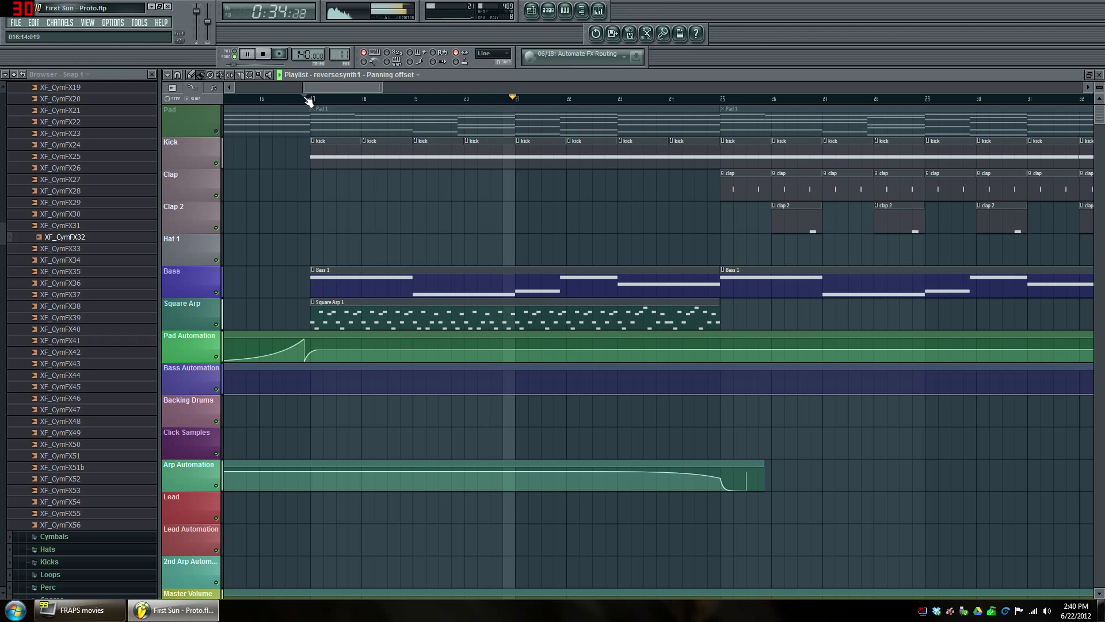
left_click(263, 55)
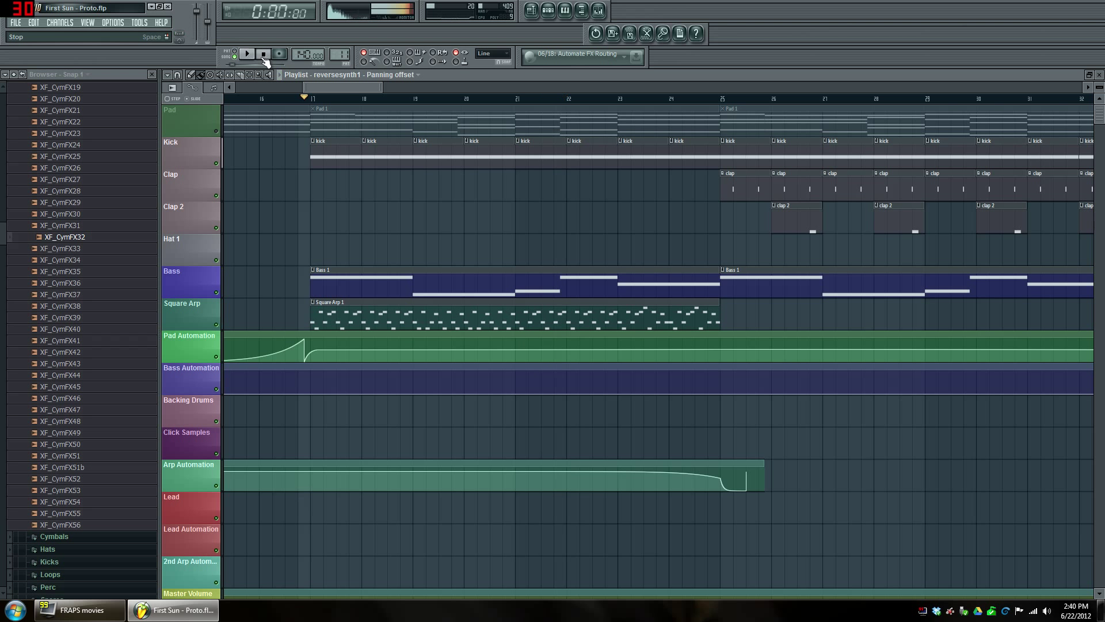
left_click(216, 131)
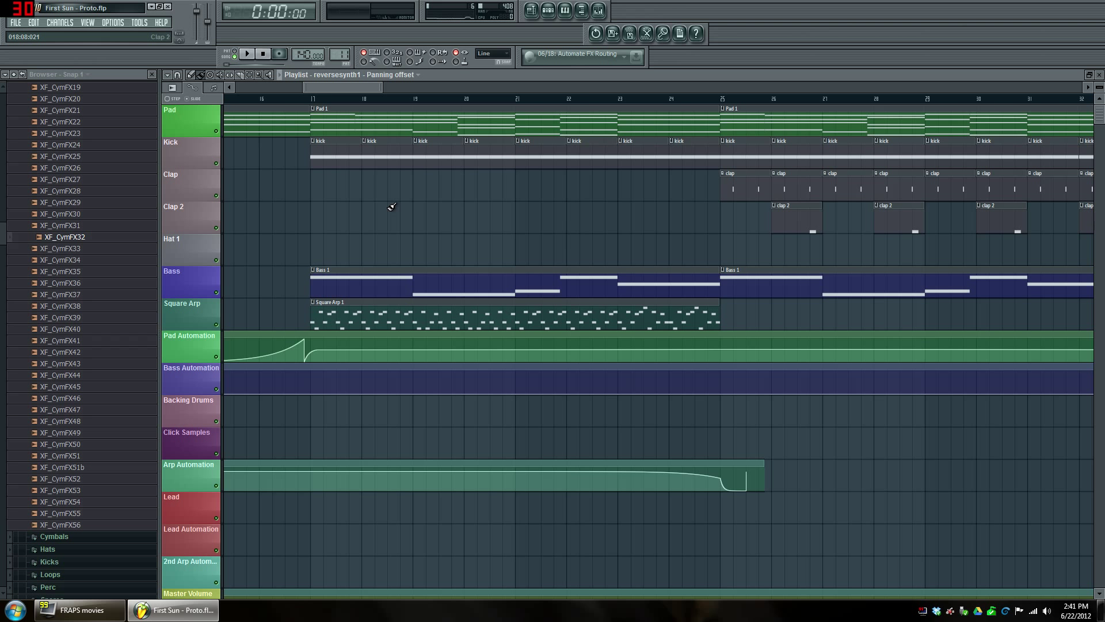
left_click(313, 101)
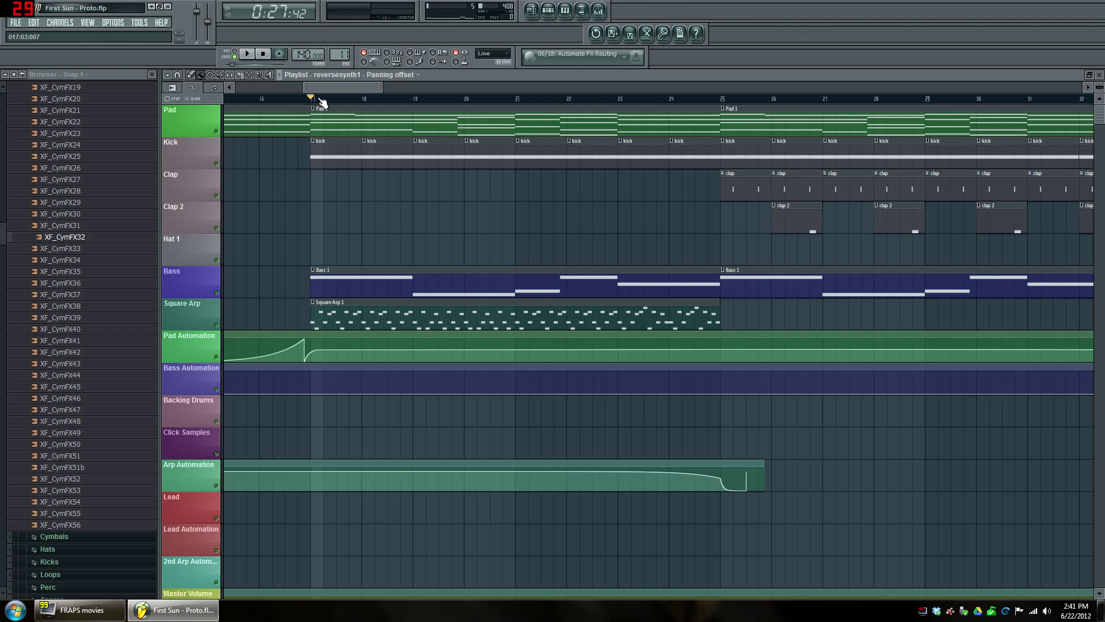
key("space")
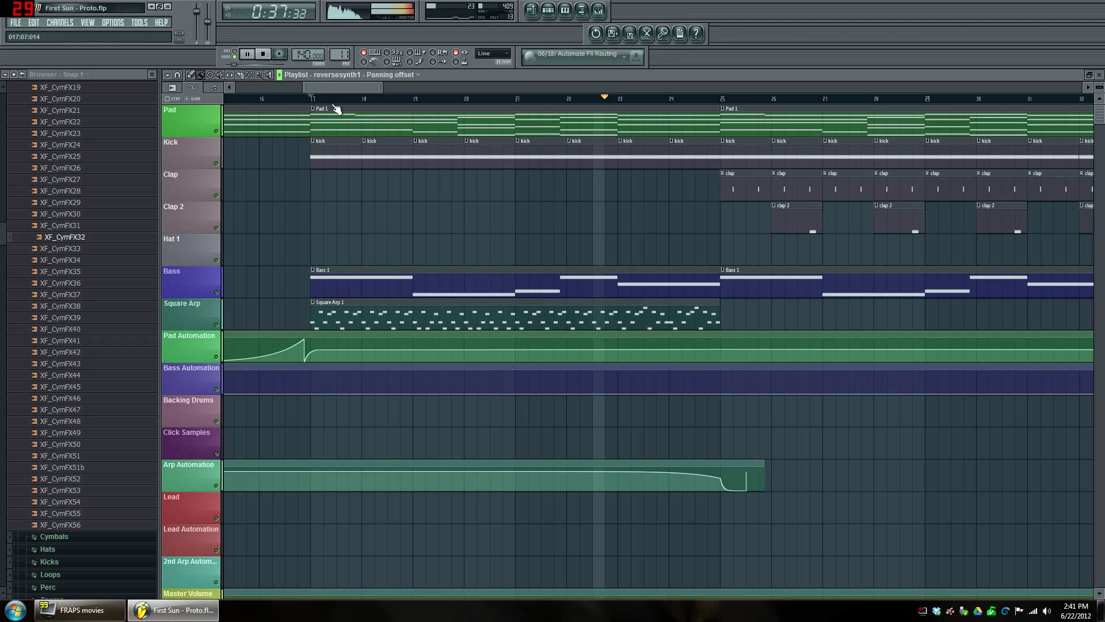
left_click(263, 56)
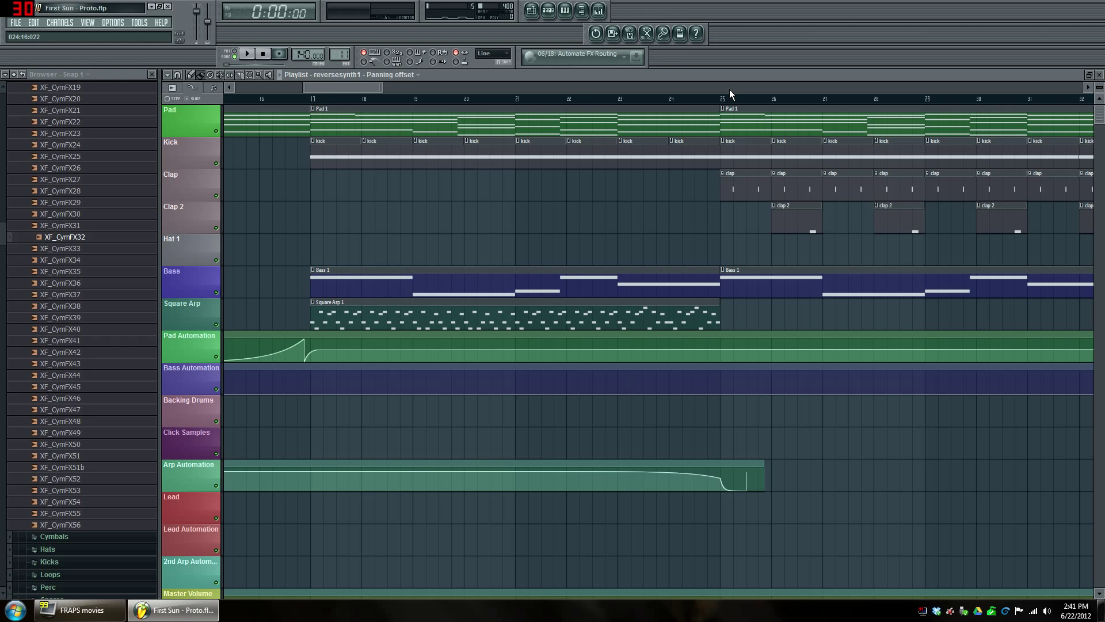
Insert a new Massive channel from the Reverse Synth Stutter channel's menu in the channel rack.
left_click(555, 14)
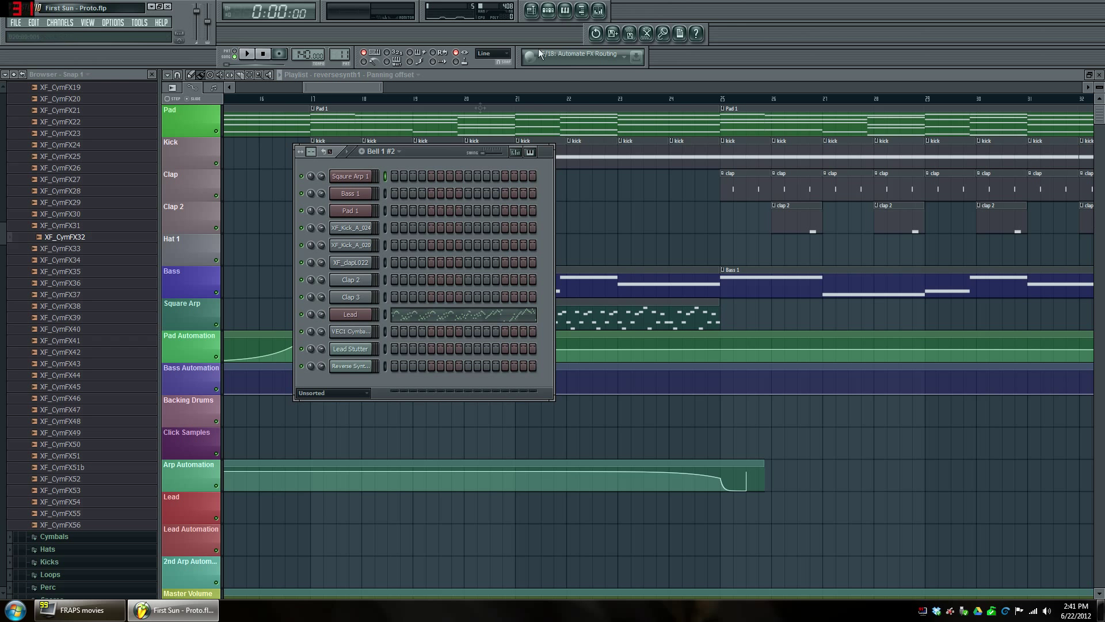
right_click(345, 367)
mouse_move(409, 478)
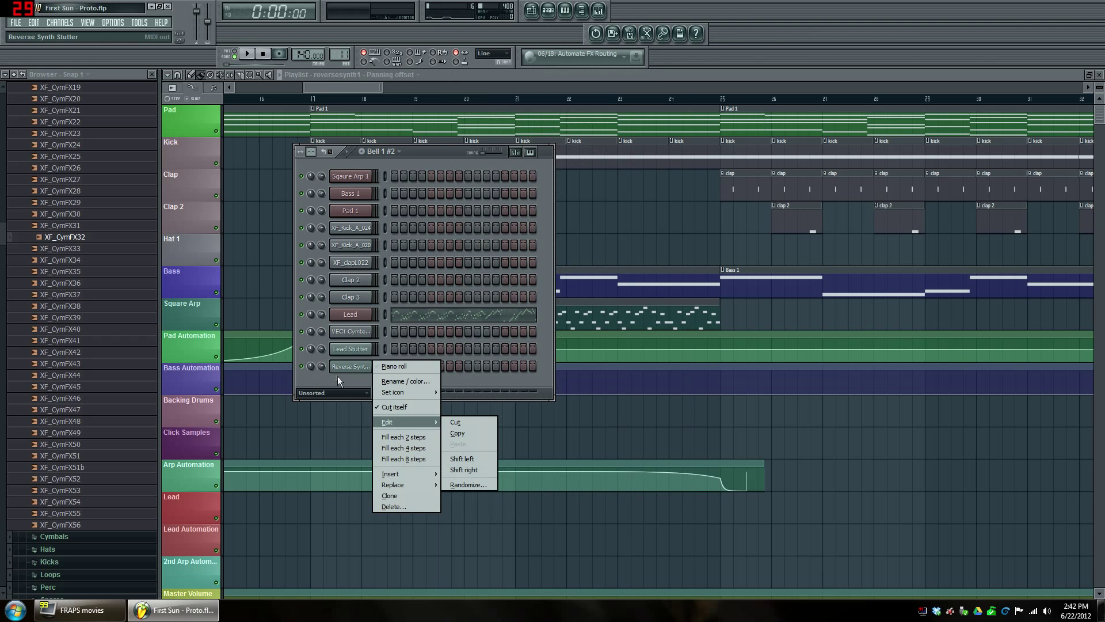
right_click(345, 368)
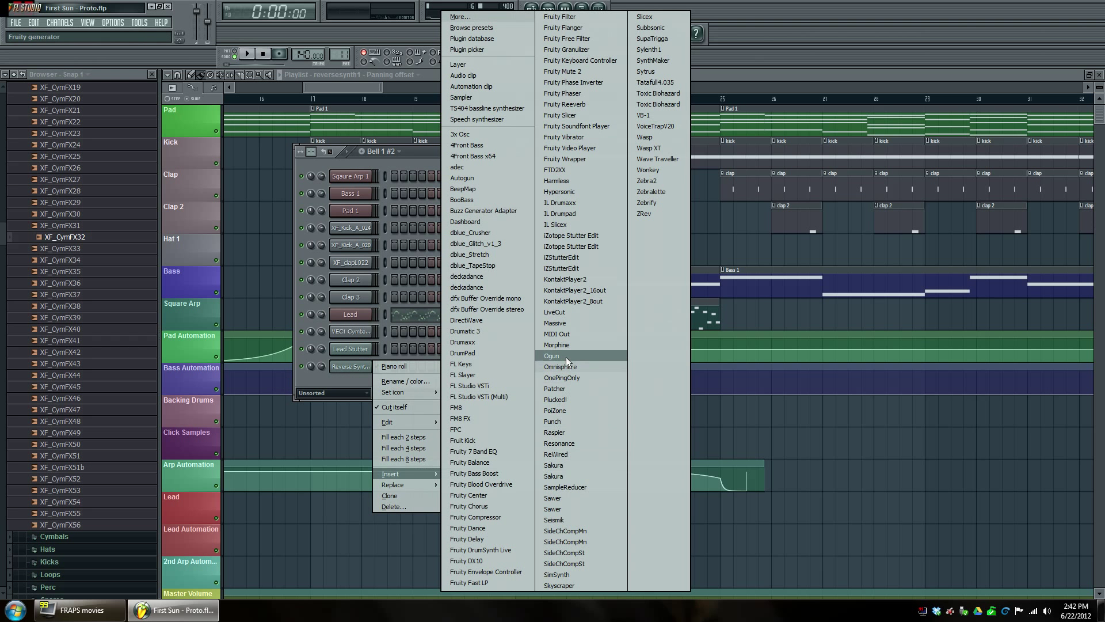
left_click(566, 323)
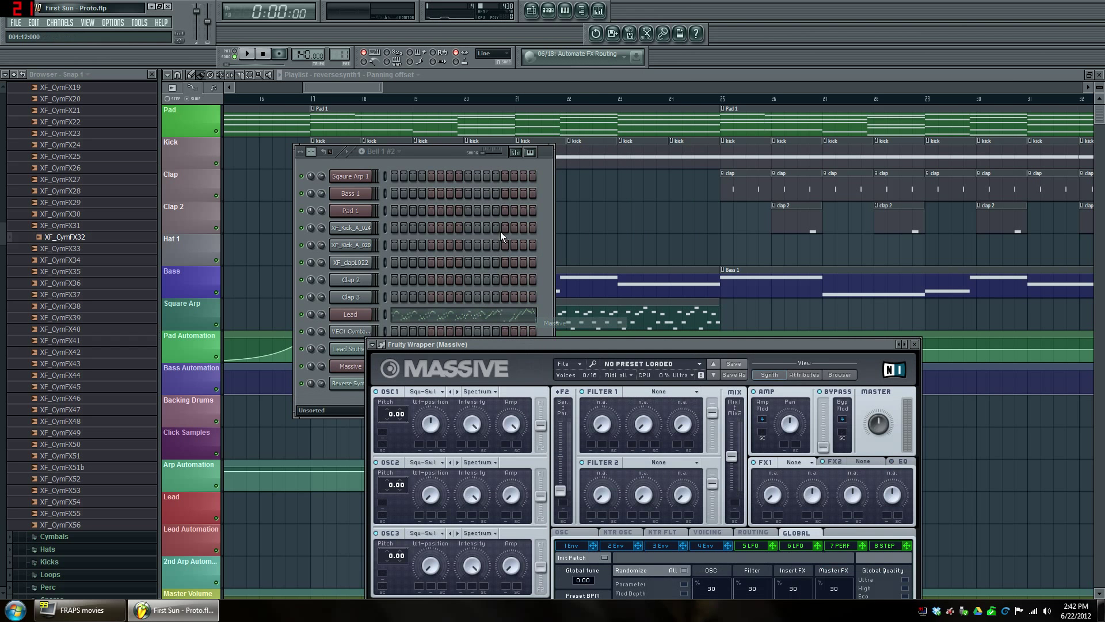
Load a blank Untitled Sound patch in Massive and power off OSC2.
left_click_drag(520, 343, 458, 96)
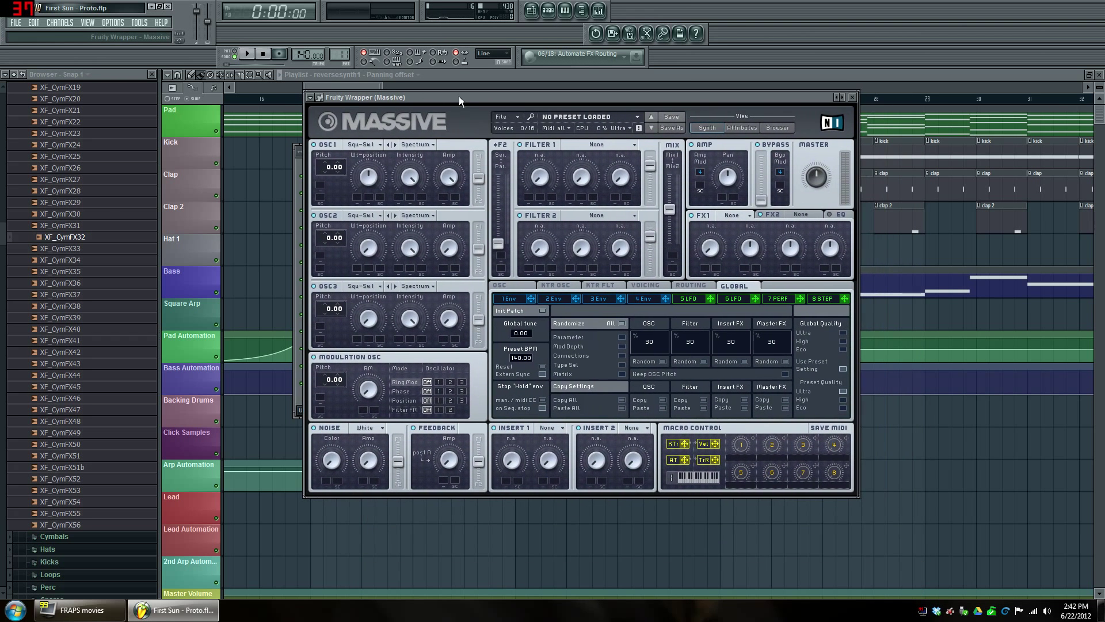
left_click(507, 118)
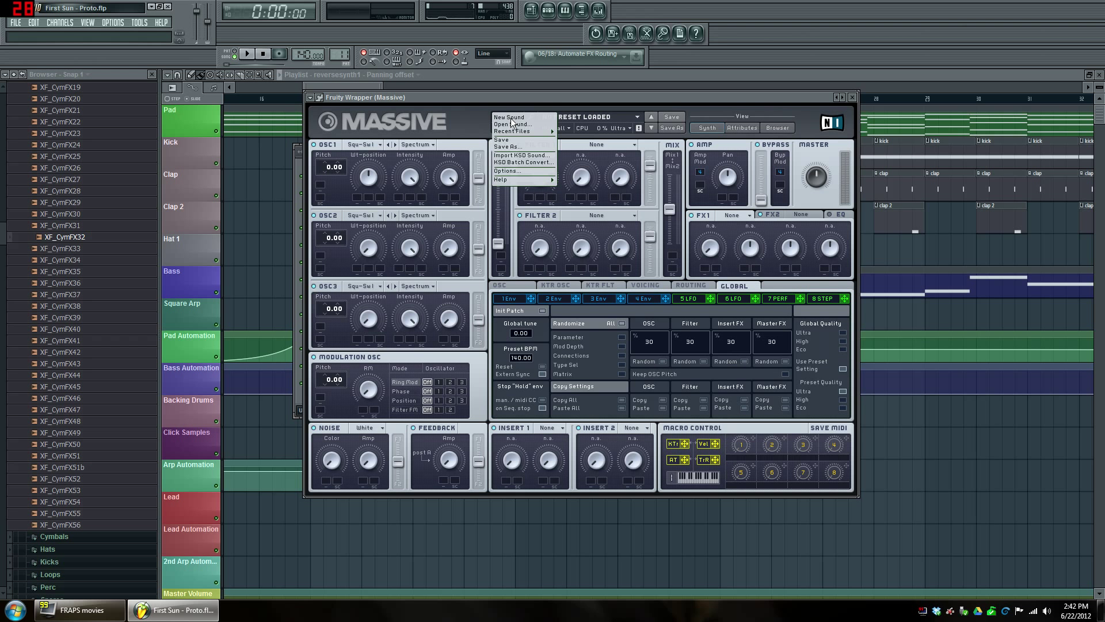
left_click(512, 117)
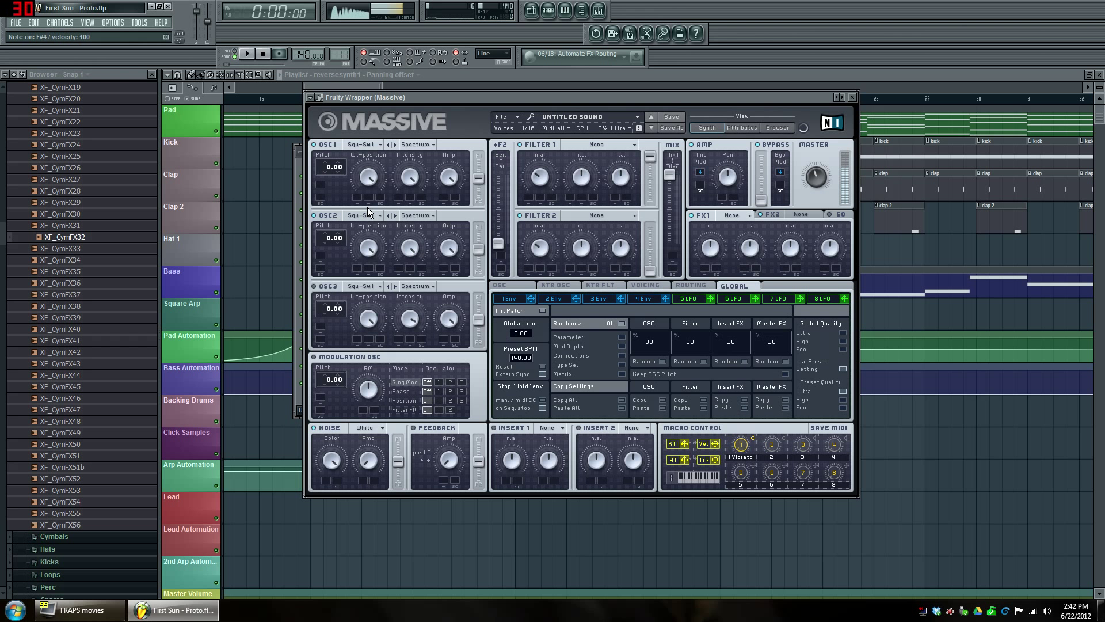
left_click(313, 216)
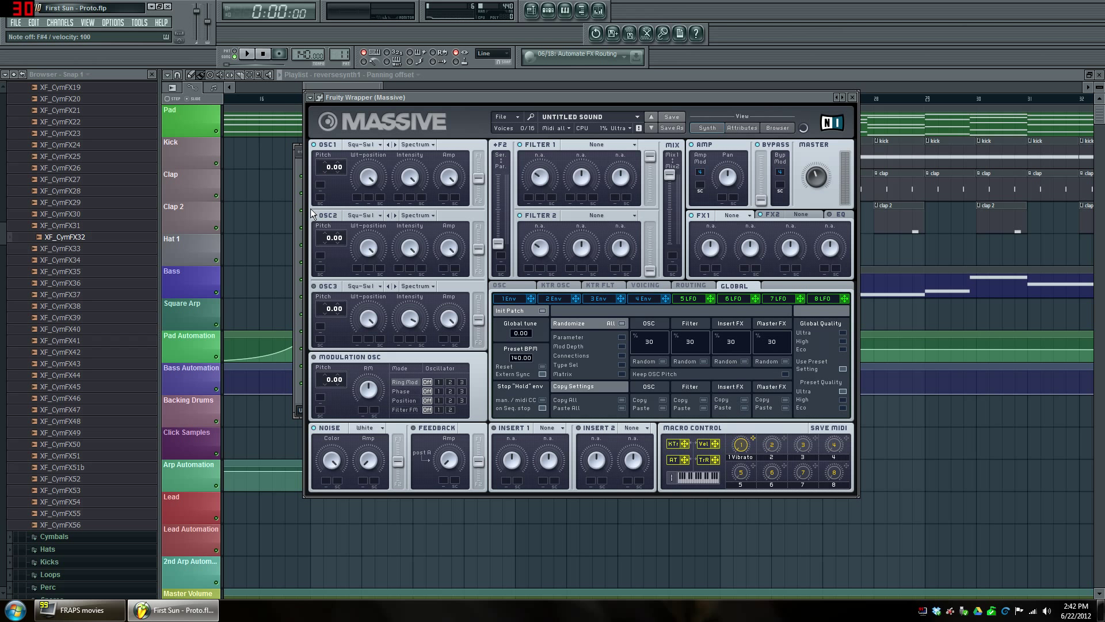
Re-enable OSC2, set OSC1 pitch to -0.07 and OSC2 to 0.07, and play F#4.
left_click(313, 215)
scroll(337, 171, "down", 1)
scroll(337, 172, "down", 1)
scroll(339, 237, "up", 2)
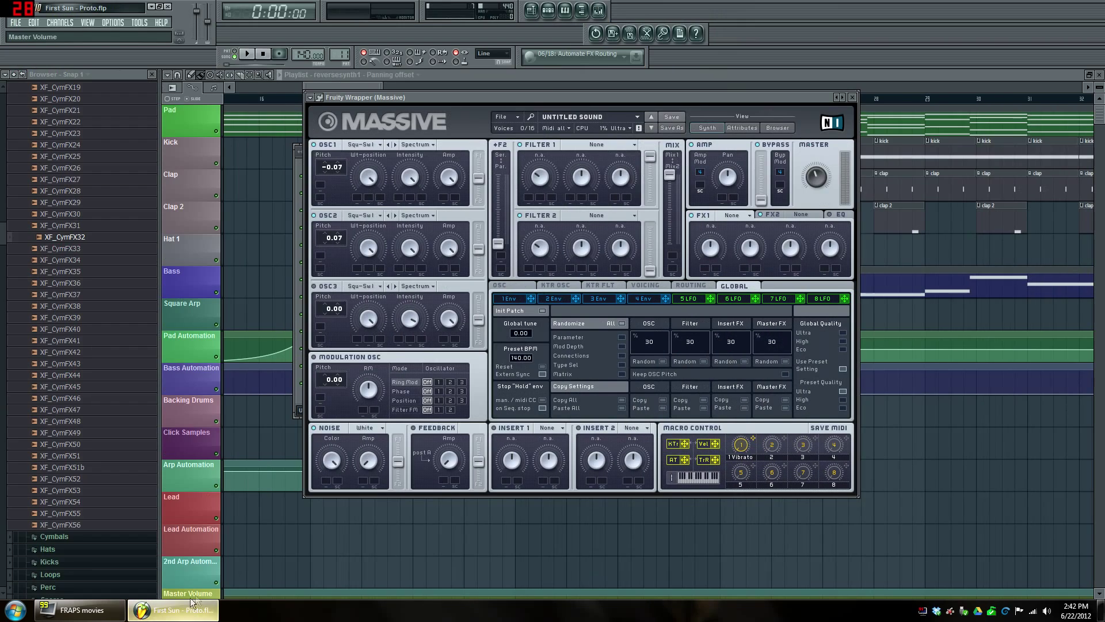
key("g")
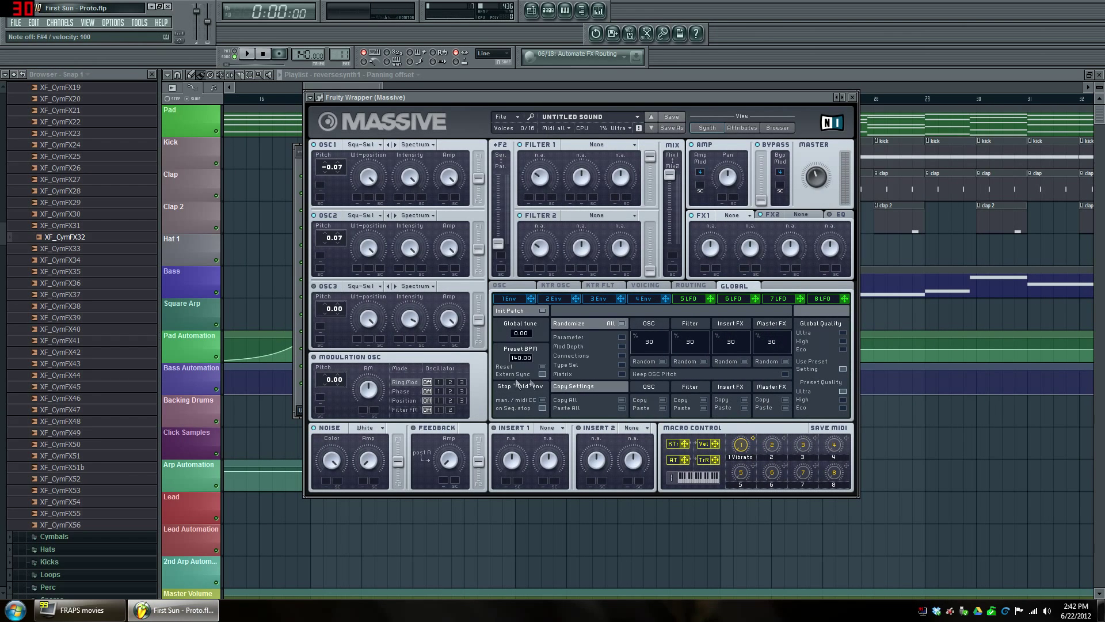
Route OSC1 and OSC2 fully into Filter 1 and set the filters to run in series.
left_click_drag(478, 179, 479, 157)
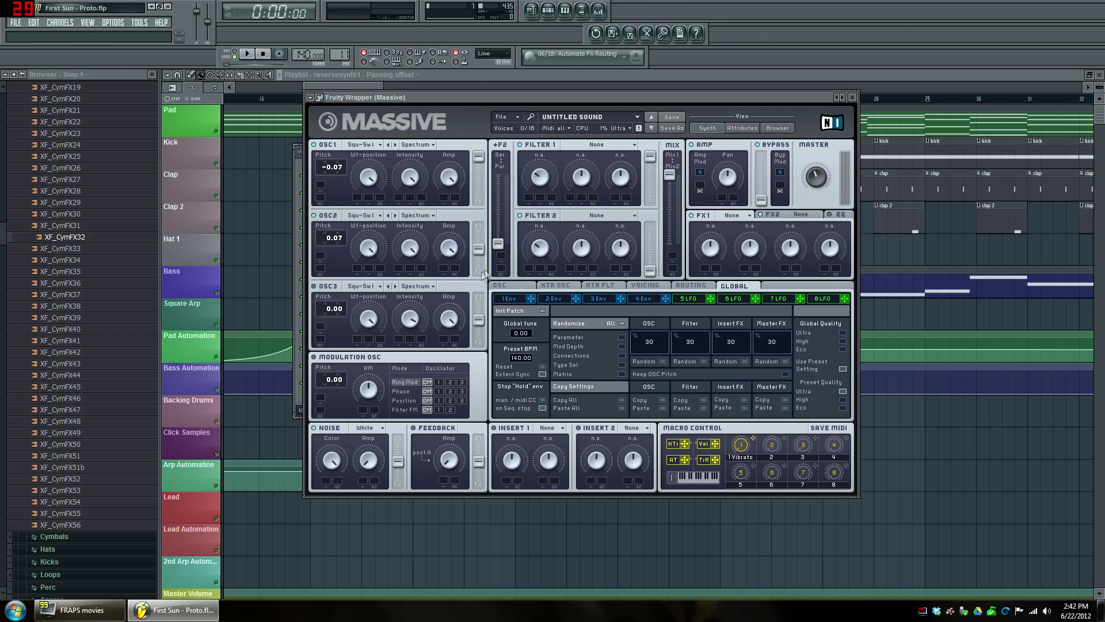
left_click_drag(478, 249, 484, 119)
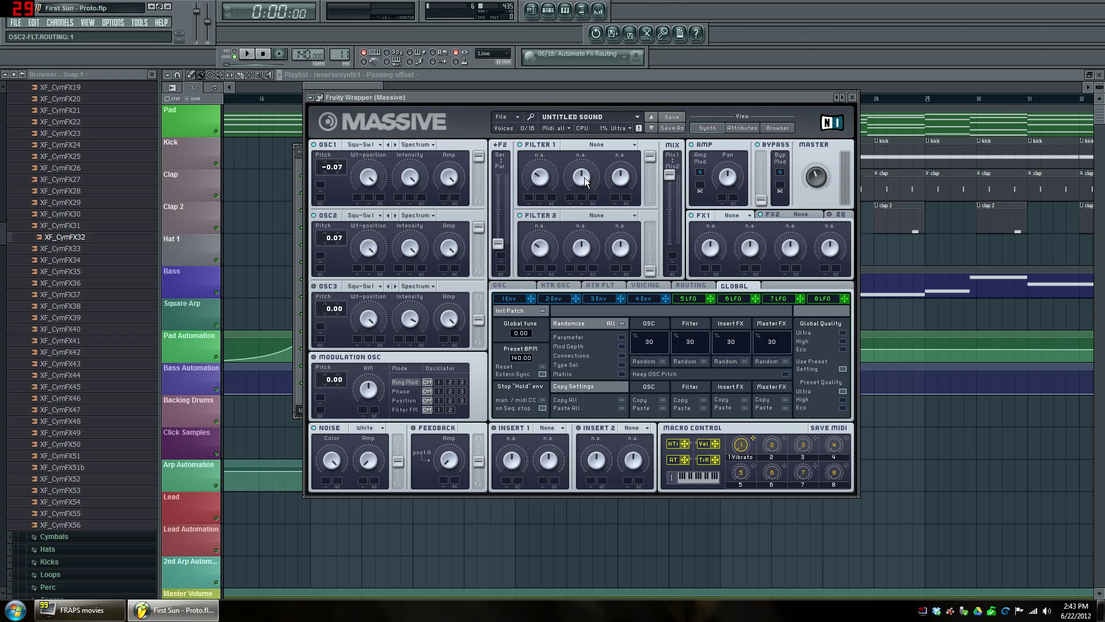
left_click_drag(498, 243, 498, 175)
Lower OSC2's intensity and reduce its amp to about 0.744.
left_click(369, 180)
left_click(409, 248)
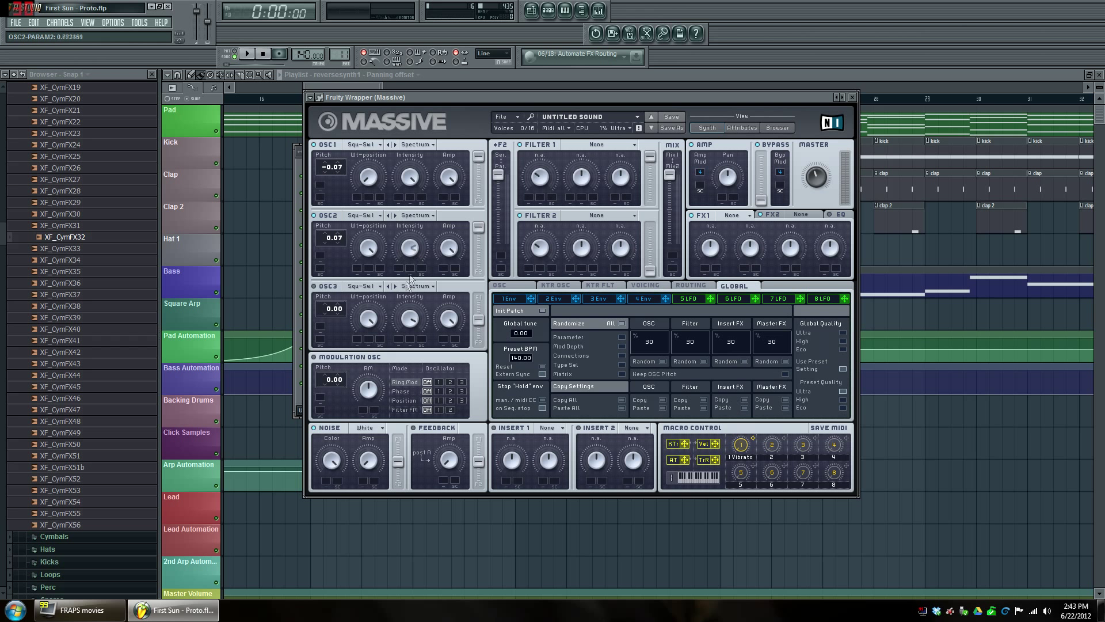
left_click_drag(409, 317, 416, 324)
left_click(444, 250)
left_click_drag(450, 263, 449, 264)
Set Filter 1 to Lowpass 2 and audition the patch on F#4.
left_click(203, 614)
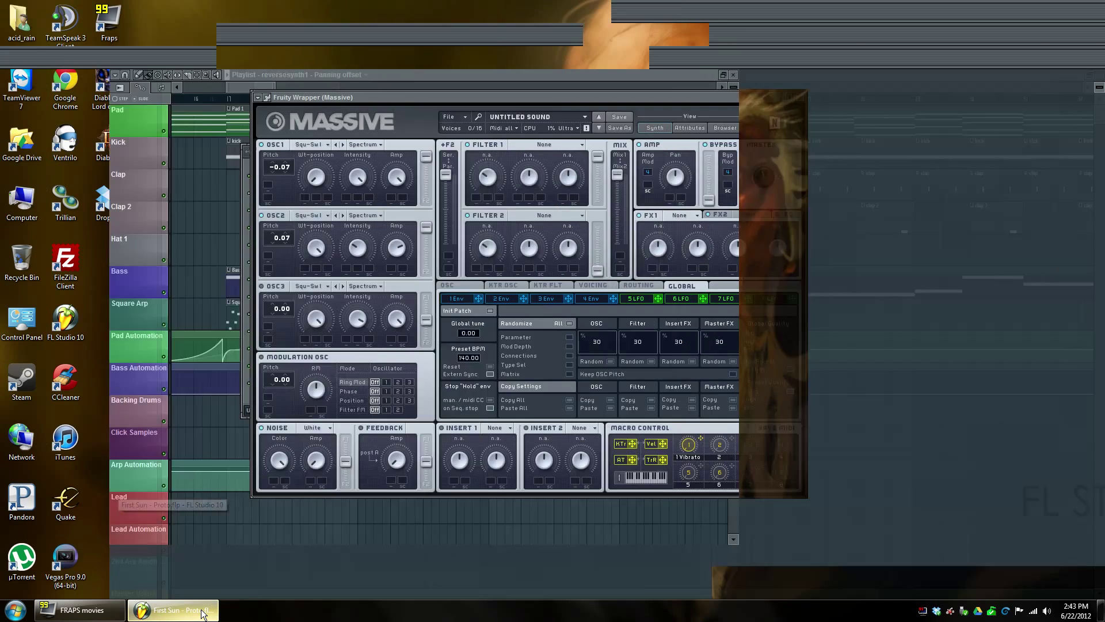
left_click(204, 614)
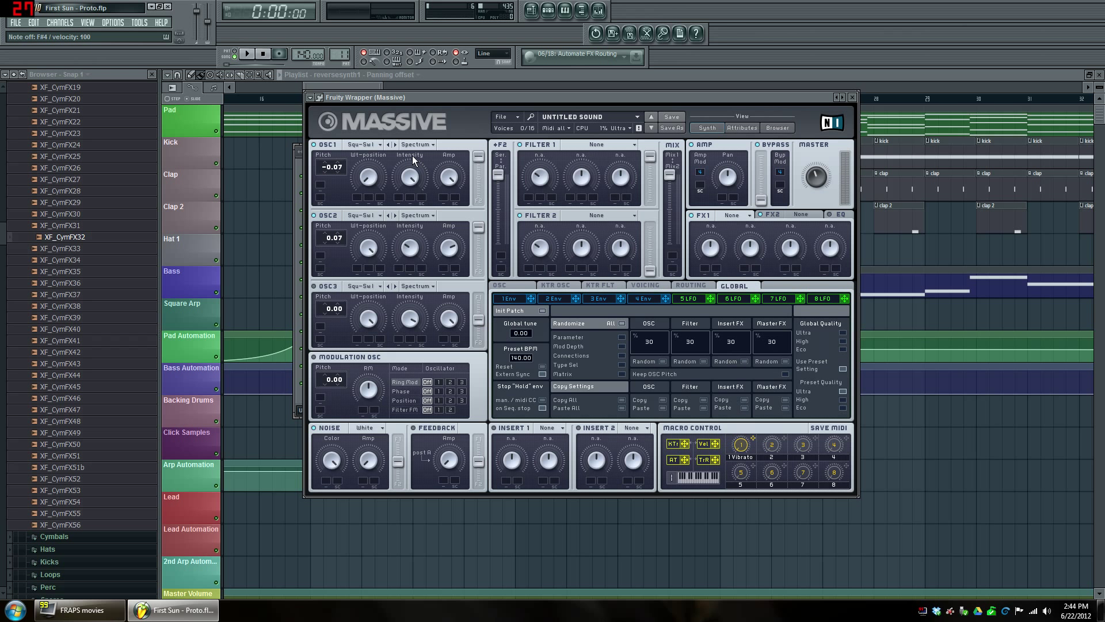
left_click(610, 145)
left_click(569, 221)
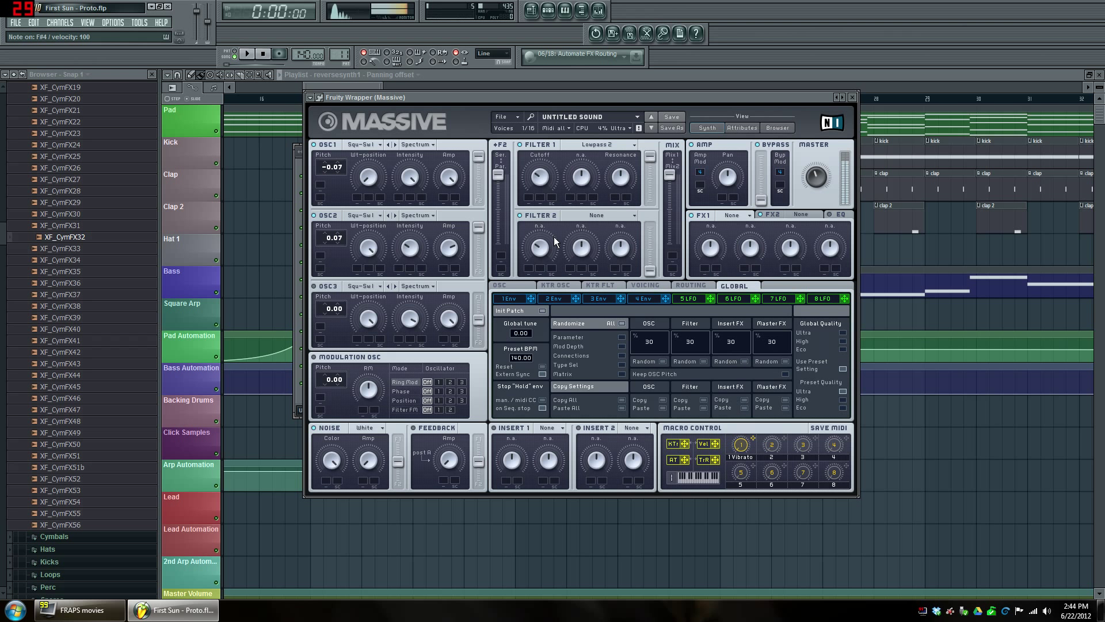
key("g")
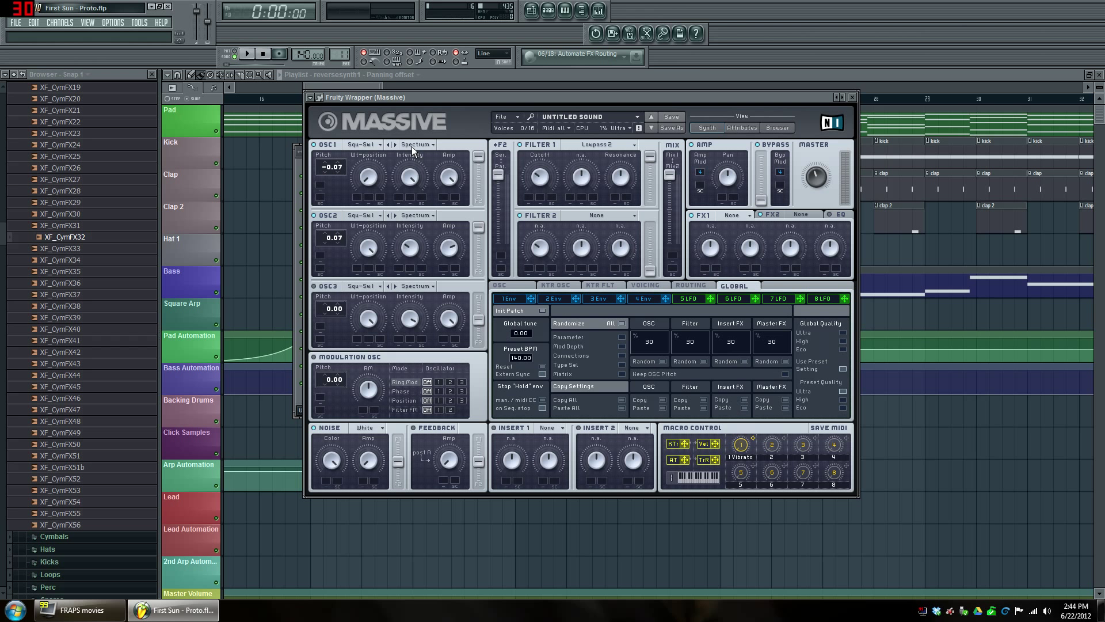
left_click(376, 146)
Pick the Groan IV wavetable for oscillator 1 in place of Squ-Swl.
left_click(370, 147)
left_click(377, 146)
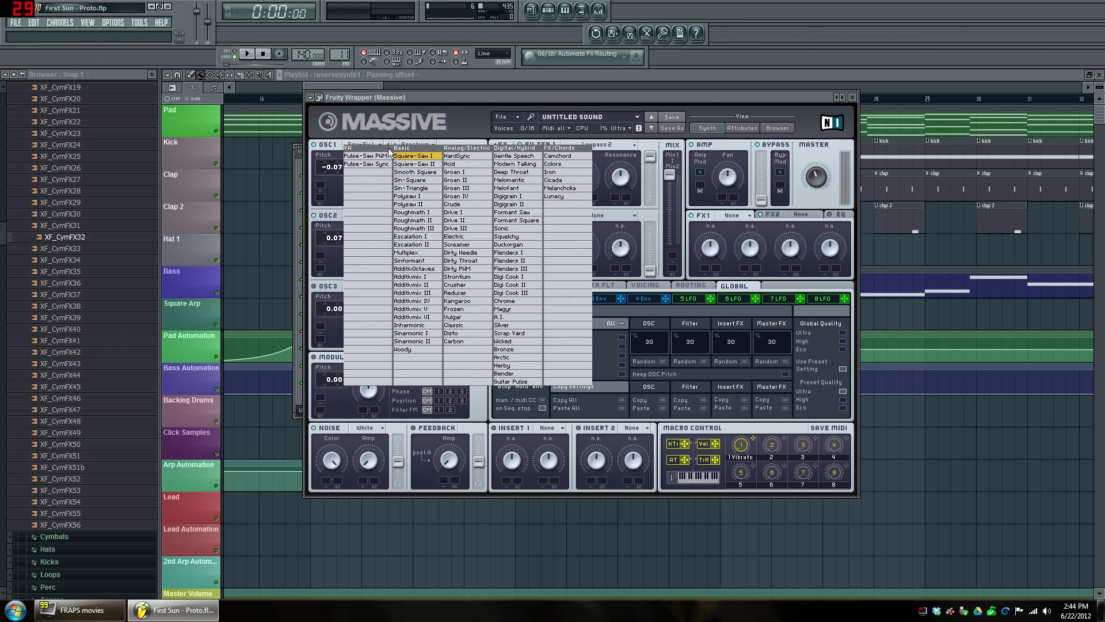
left_click(471, 196)
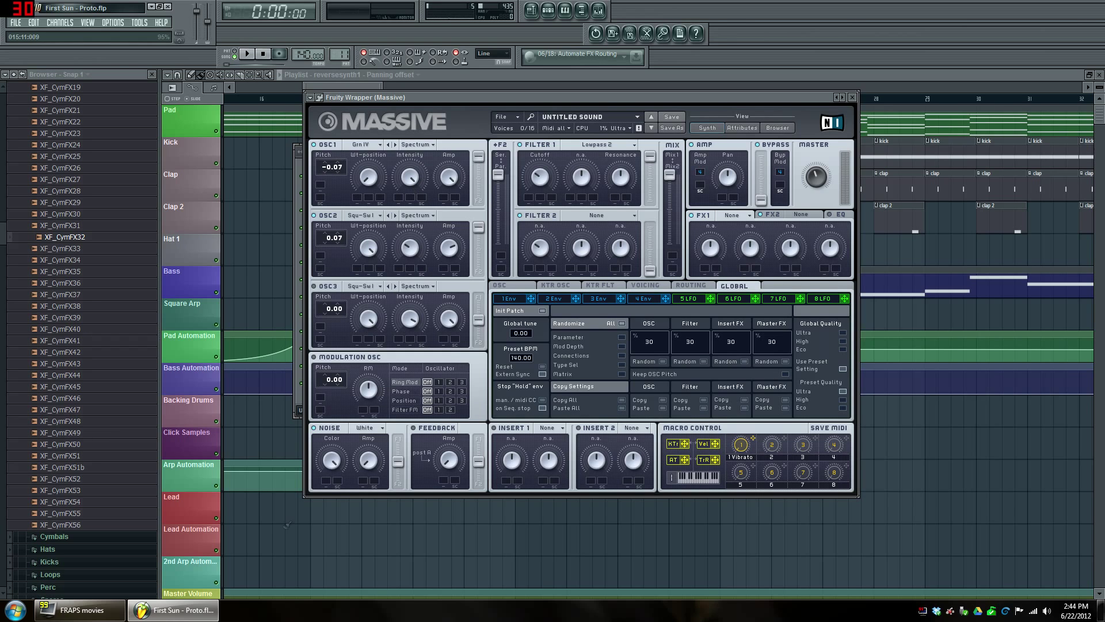
left_click(172, 610)
left_click(173, 610)
Adjust unison voices on the Voicing tab, then turn on Pan Position spread at about 0.27.
left_click(643, 286)
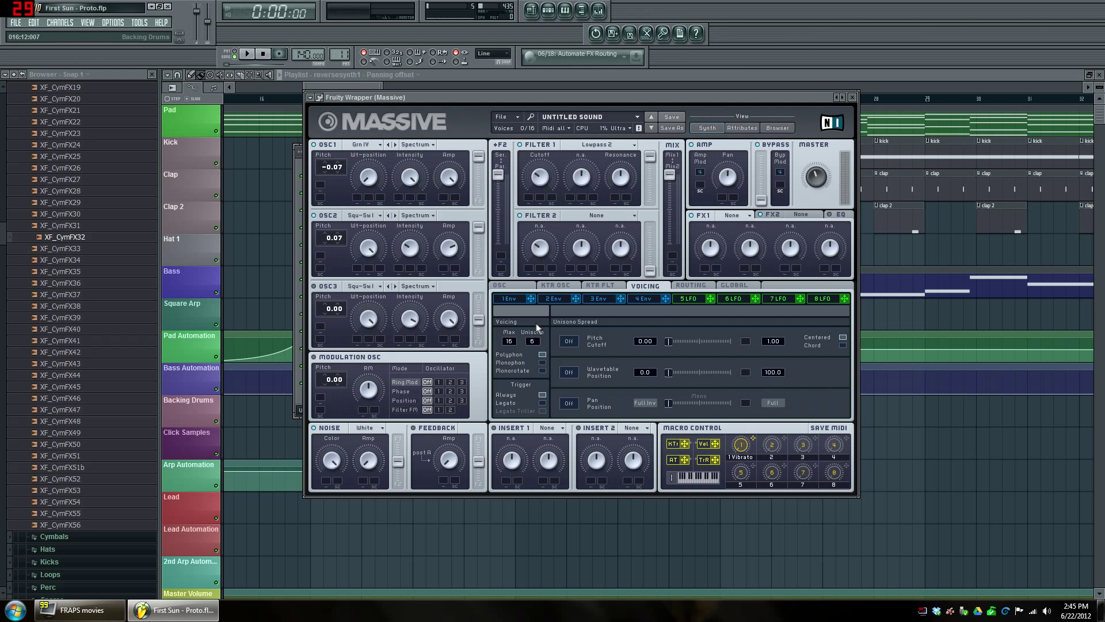
left_click_drag(533, 347, 532, 338)
left_click_drag(535, 340, 537, 432)
left_click(568, 403)
left_click_drag(667, 404, 685, 403)
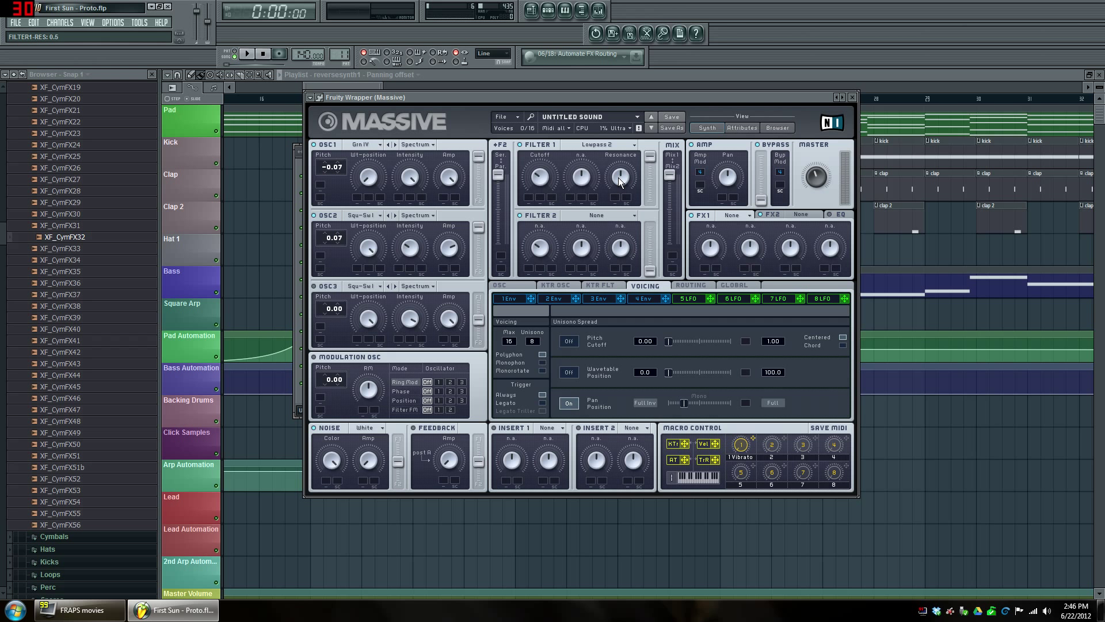
Turn Filter 1 resonance to zero and bring up the Envelope 1 page.
left_click_drag(618, 178, 613, 275)
left_click(517, 301)
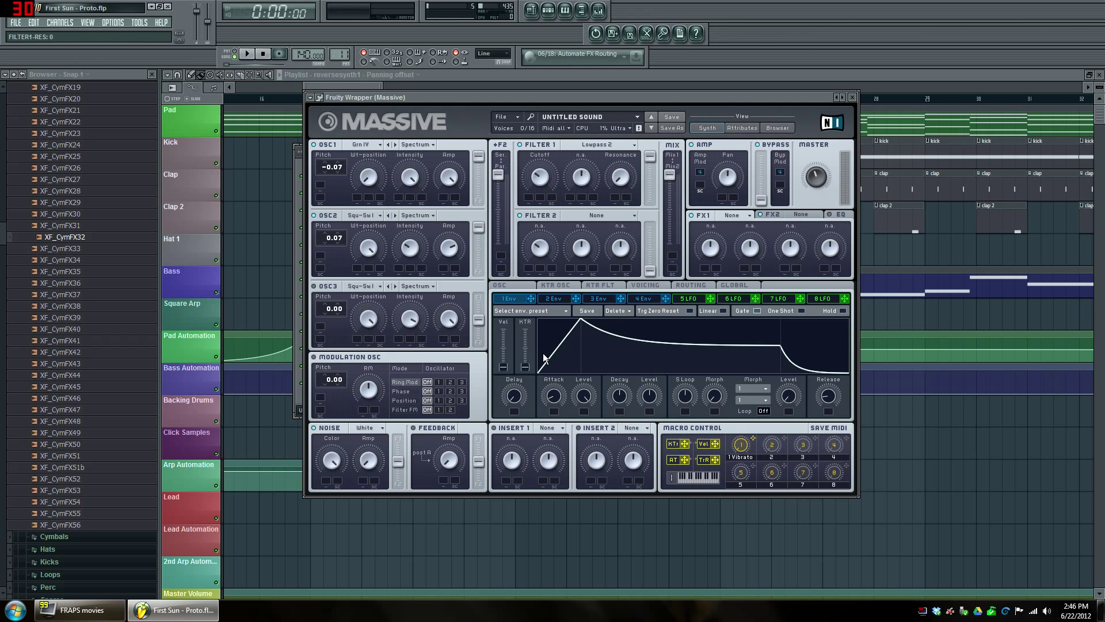
Lower Envelope 1's attack level slightly, lengthen its decay and raise the decay level to full.
left_click_drag(583, 404, 592, 435)
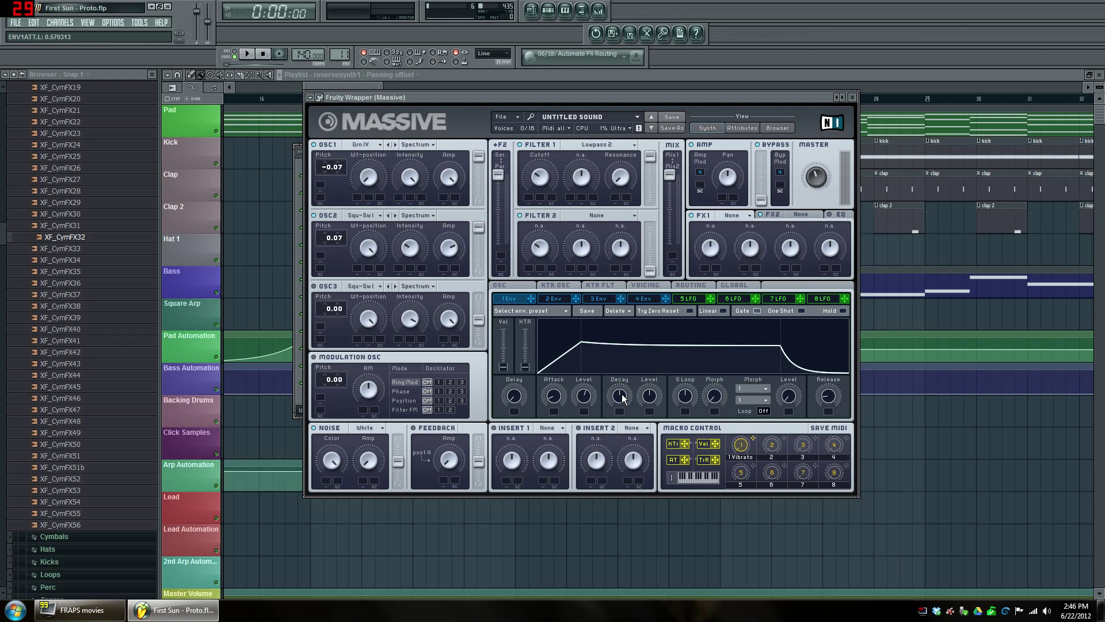
left_click_drag(621, 396, 624, 413)
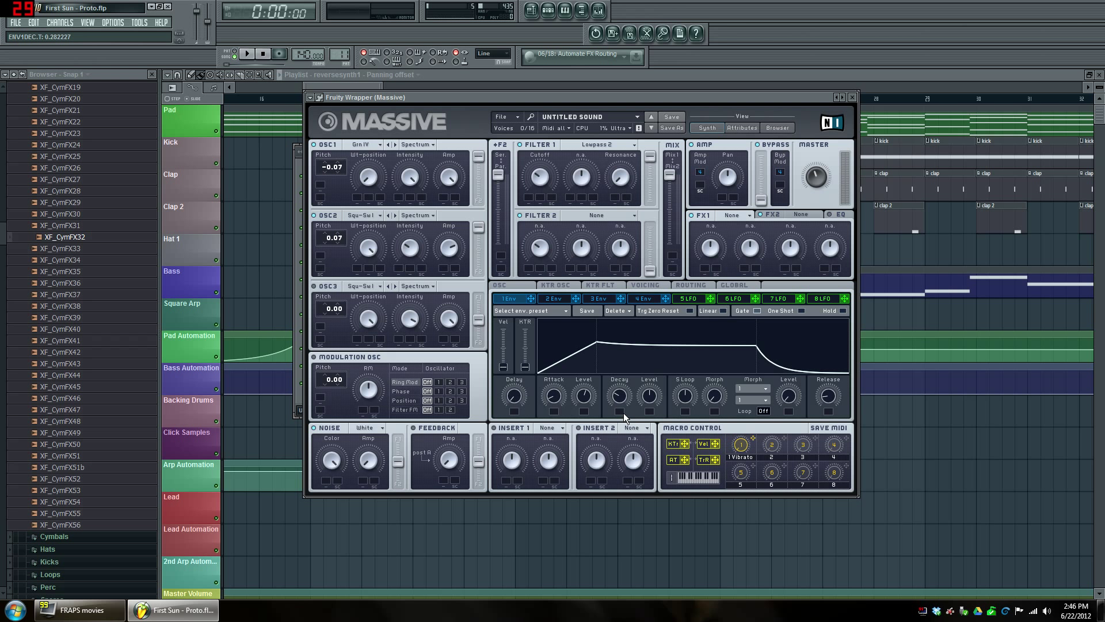
left_click_drag(648, 399, 648, 316)
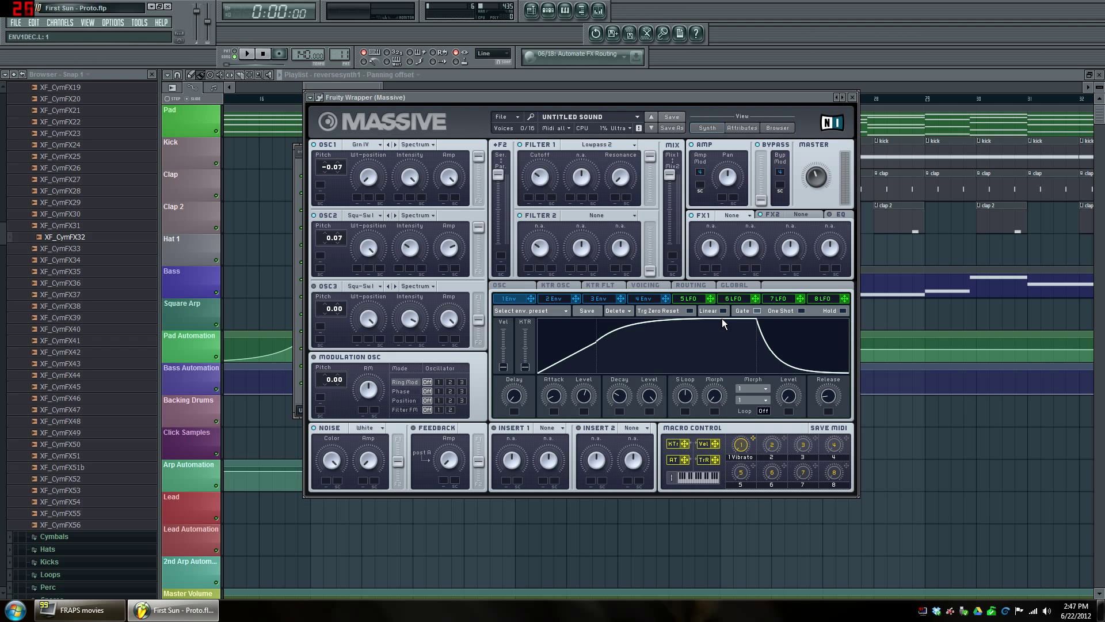
Load Reverb into FX1 with reduced dry/wet, minimum size and slightly adjusted density.
left_click(742, 216)
left_click(744, 221)
left_click_drag(711, 249, 710, 271)
left_click_drag(751, 243, 751, 270)
left_click_drag(791, 244, 790, 251)
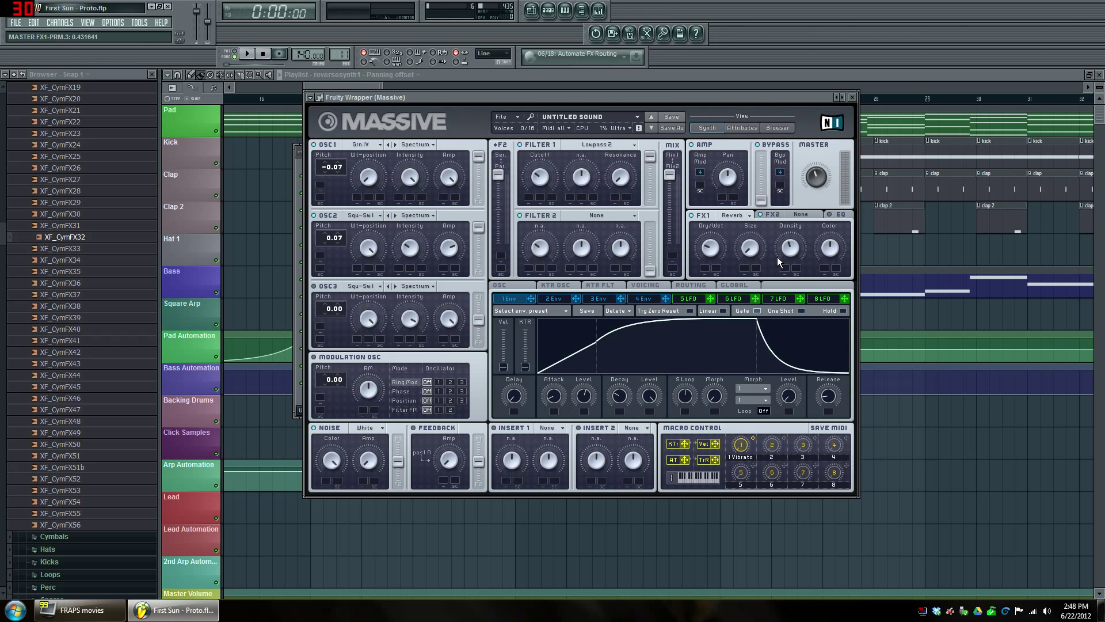
Put a Delay Synced effect in Massive's second FX slot.
left_click(798, 214)
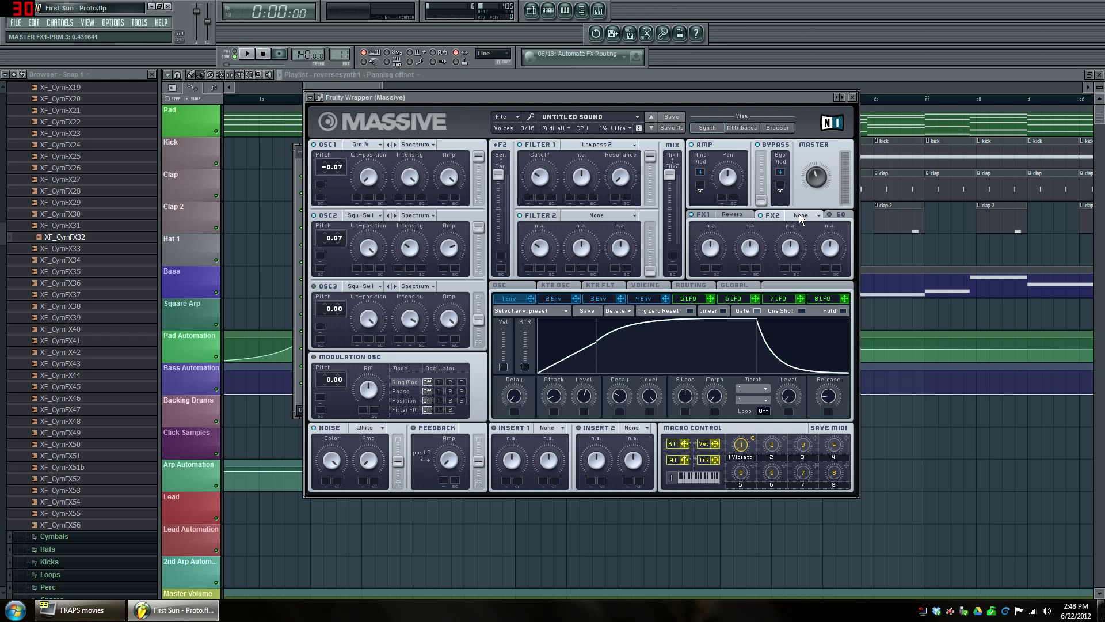
left_click(810, 216)
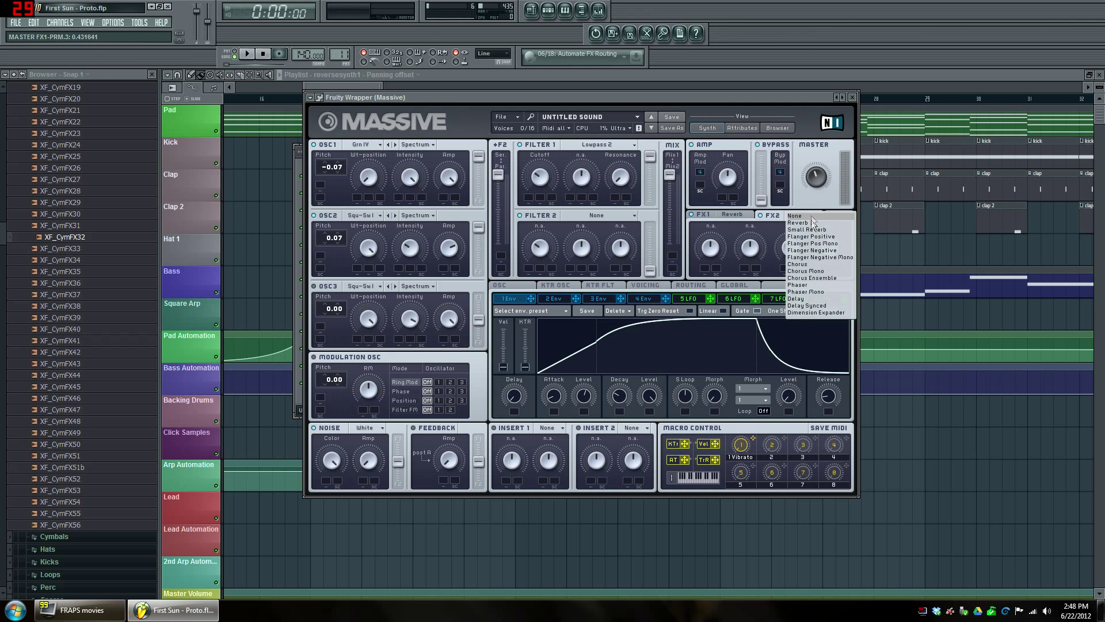
left_click(816, 304)
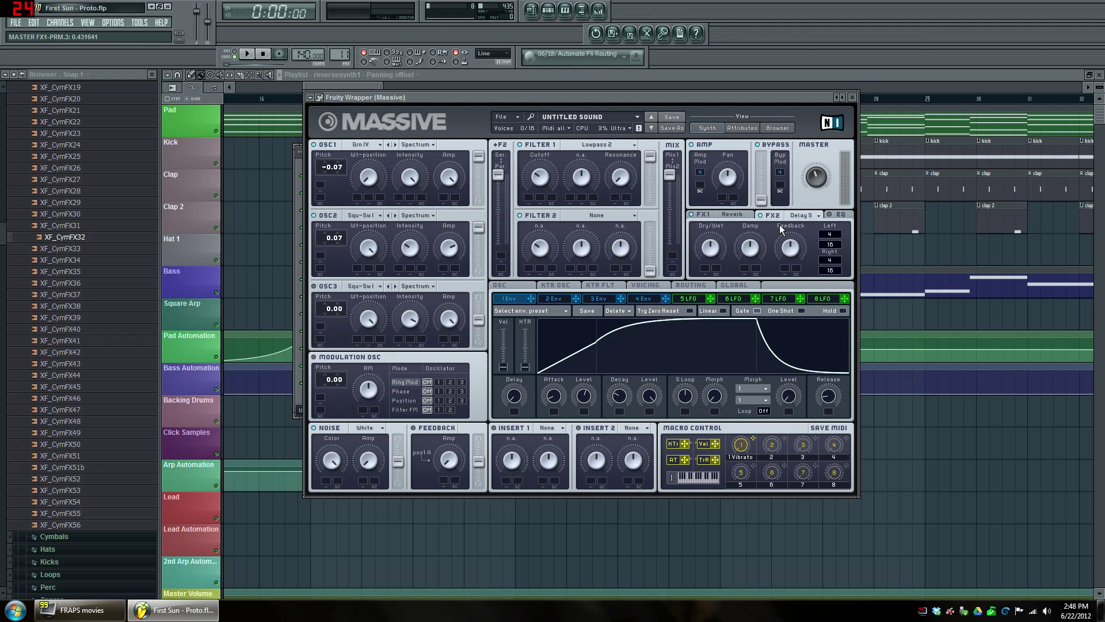
Raise the synced delay's dry/wet mix and adjust its feedback amount.
left_click_drag(711, 252, 751, 267)
left_click(790, 246)
left_click(831, 214)
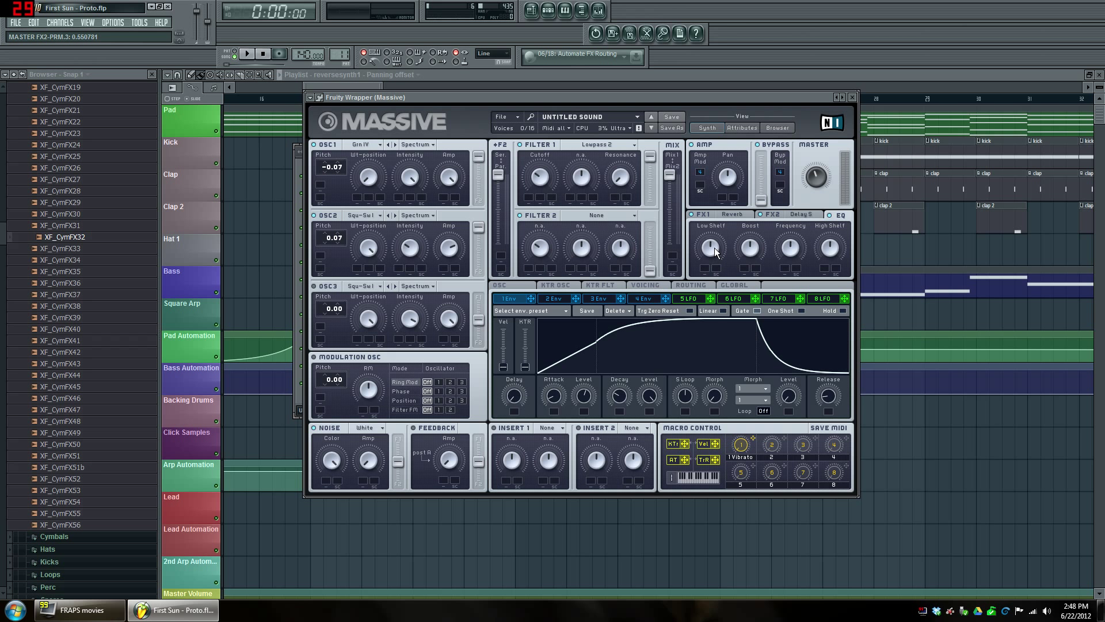
Raise the EQ low shelf, trim the peak boost, drop peak frequency to minimum, tweak the high shelf.
left_click_drag(714, 248, 751, 257)
left_click_drag(751, 260, 751, 261)
left_click_drag(787, 246, 790, 306)
left_click_drag(833, 252, 829, 245)
left_click(200, 615)
left_click(200, 614)
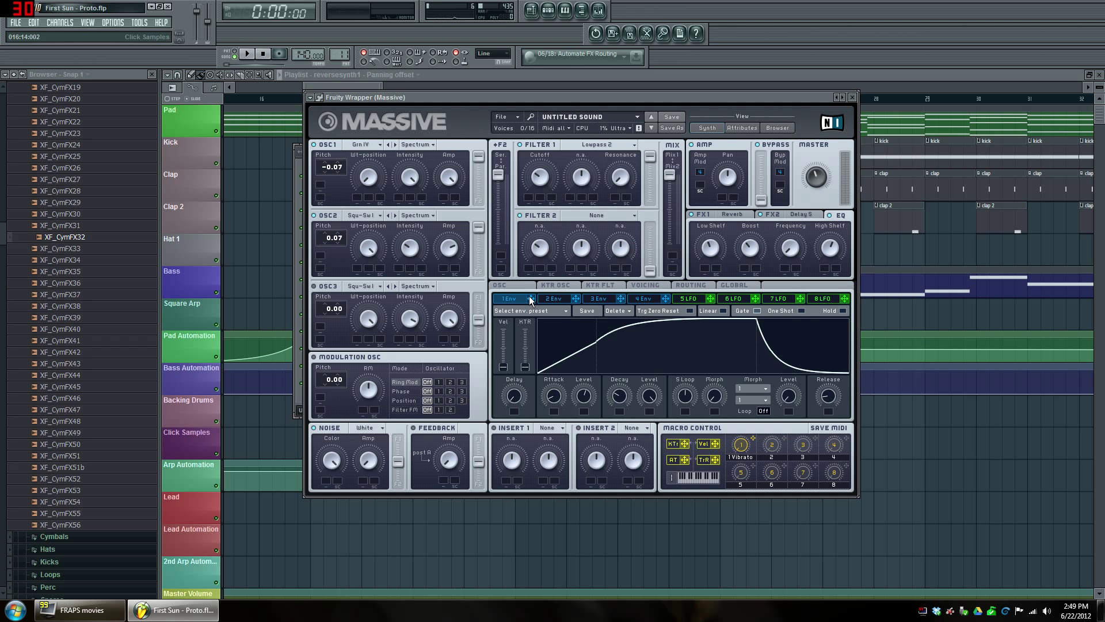
Route Envelope 1 to OSC1 wavetable position and Filter 1 cutoff, setting a depth on each.
left_click_drag(530, 299, 399, 236)
left_click_drag(355, 195, 350, 184)
left_click_drag(532, 299, 537, 199)
left_click_drag(539, 198, 539, 193)
Assign Macro 4 to OSC1 wavetable position and Filter 1 cutoff, raising each modulation depth.
left_click_drag(845, 444, 370, 202)
left_click_drag(370, 203, 370, 203)
left_click_drag(370, 203, 371, 171)
left_click_drag(847, 439, 530, 204)
left_click_drag(530, 202, 528, 197)
Assign Macro 4 as a modulator of Envelope 1's decay level.
left_click_drag(848, 440, 584, 411)
left_click_drag(846, 441, 610, 389)
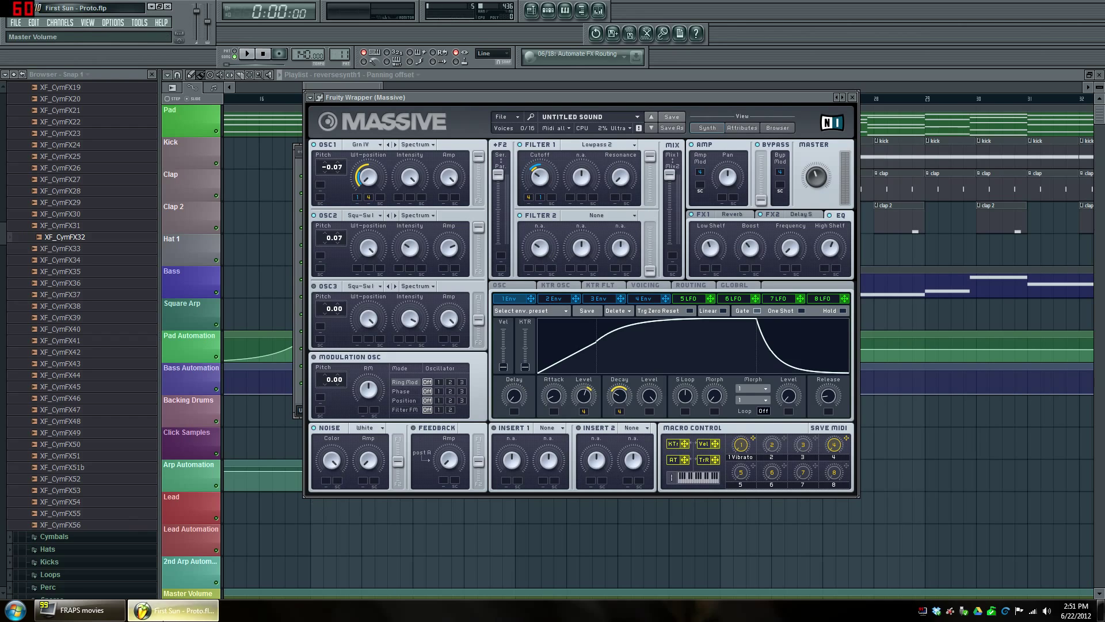
Play C and G notes, turn Macro 4 up high, then play G notes again.
key("c")
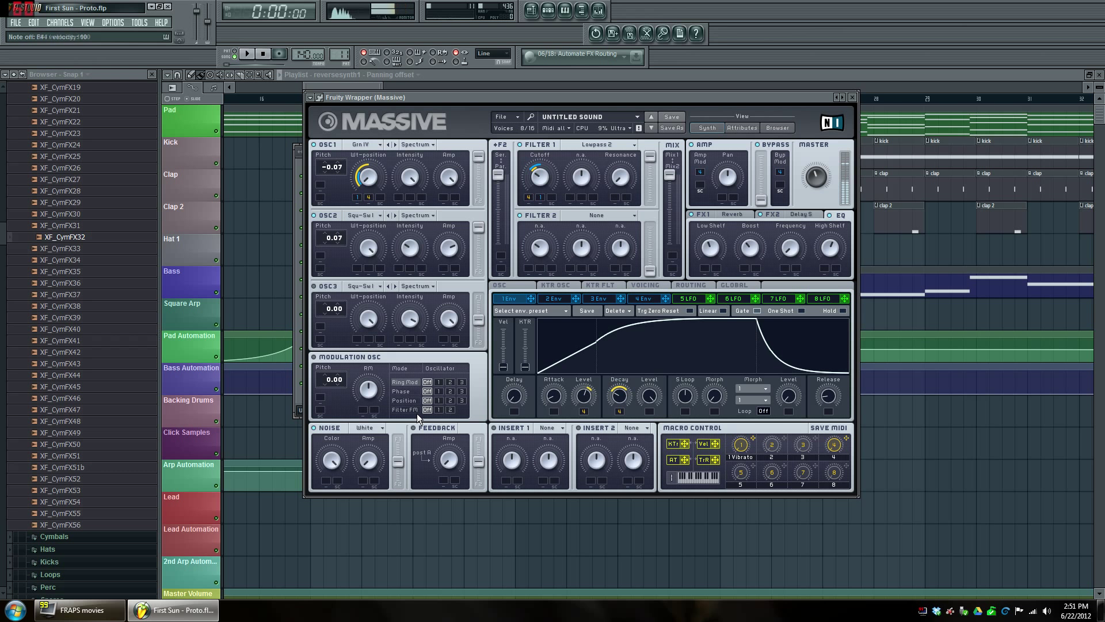
key("g")
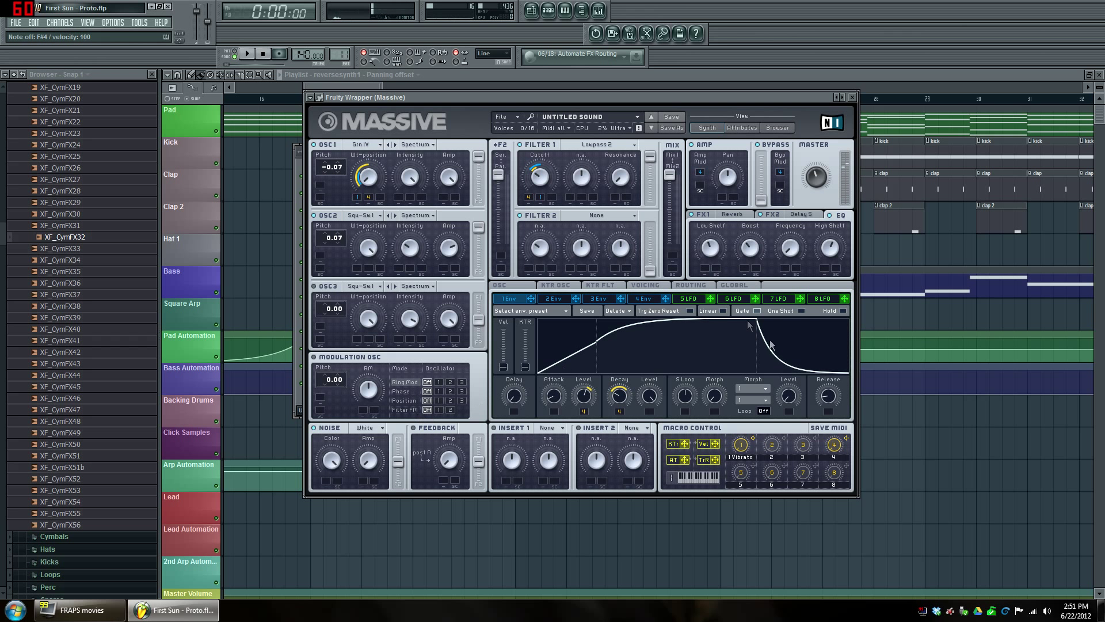
left_click(834, 447)
key("g")
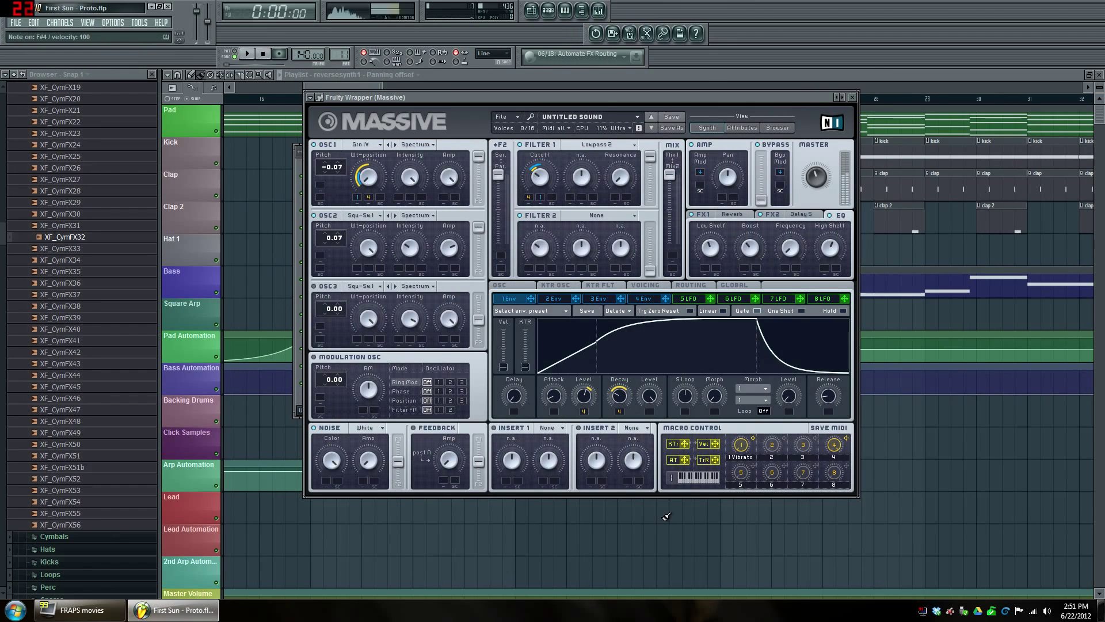
key("g")
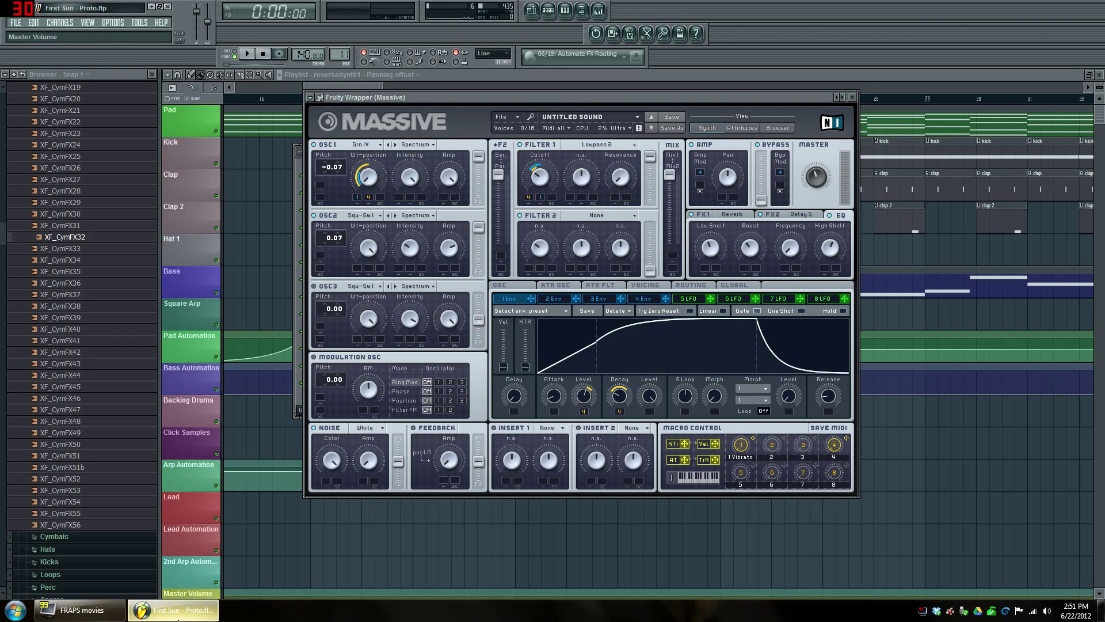
Nudge the Massive window aside and close it.
mouse_move(177, 619)
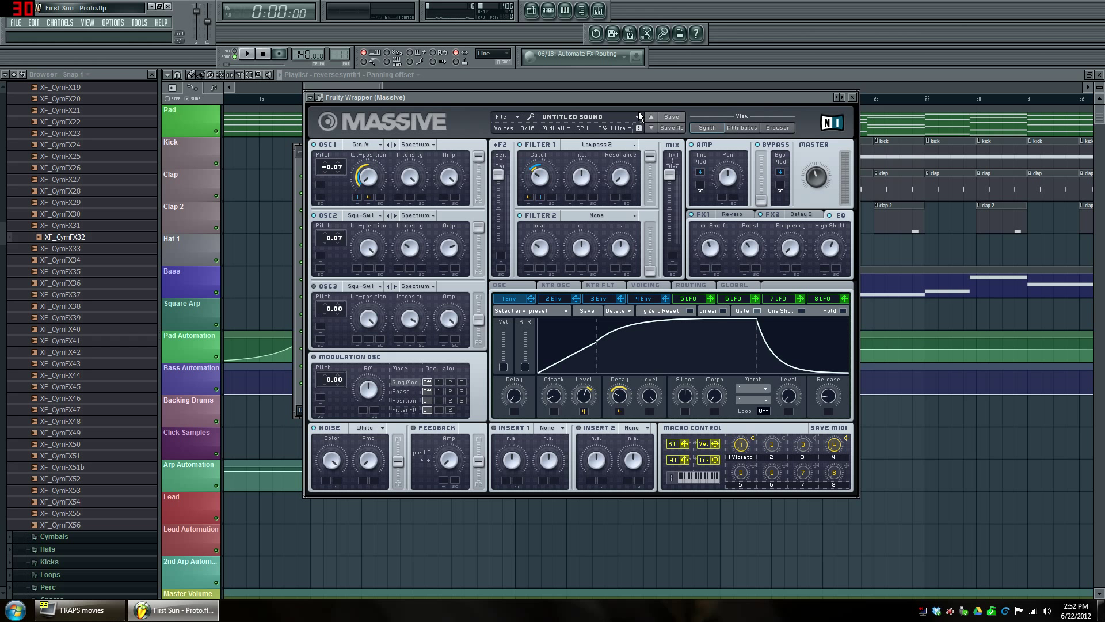
left_click_drag(657, 104, 672, 112)
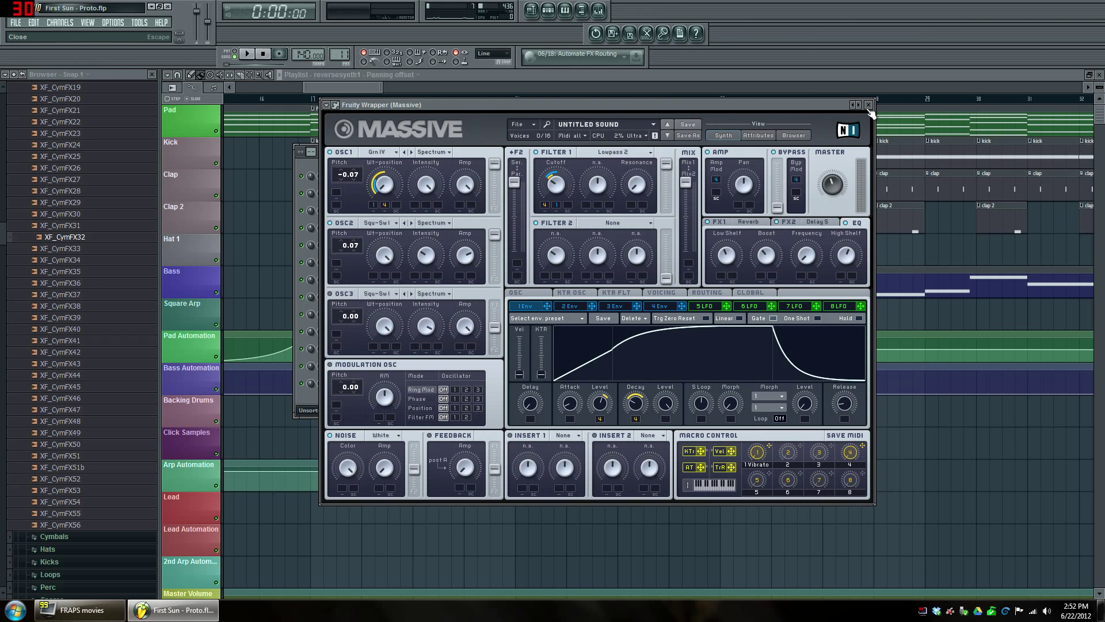
left_click(868, 105)
Scroll the Playlist to the later bars where the Square Arp clips sit.
left_click_drag(329, 85, 343, 85)
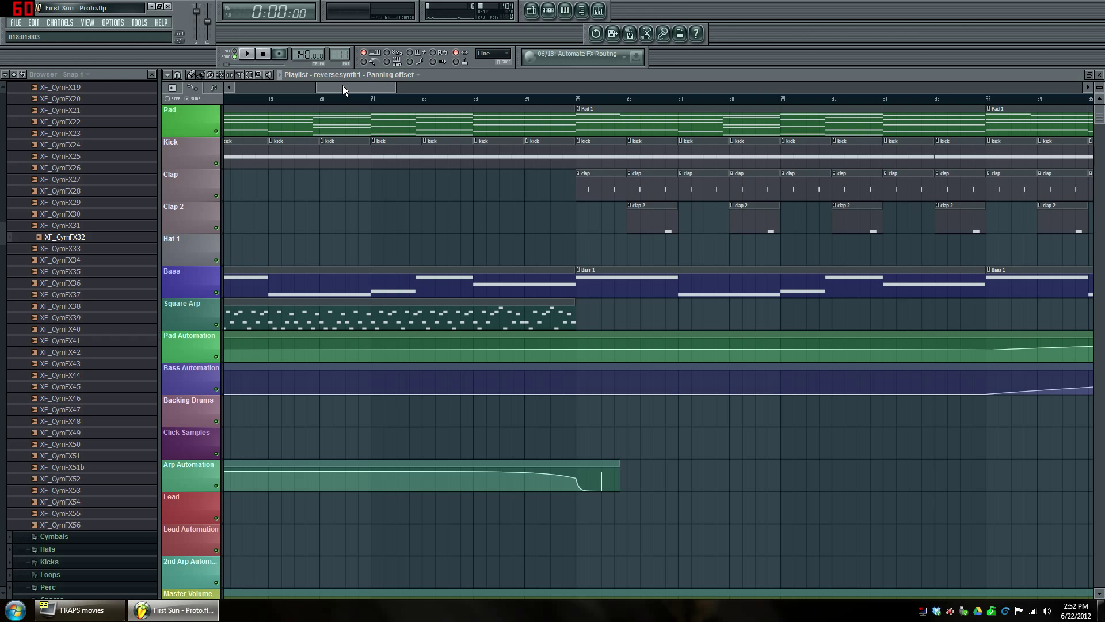
left_click_drag(343, 85, 669, 90)
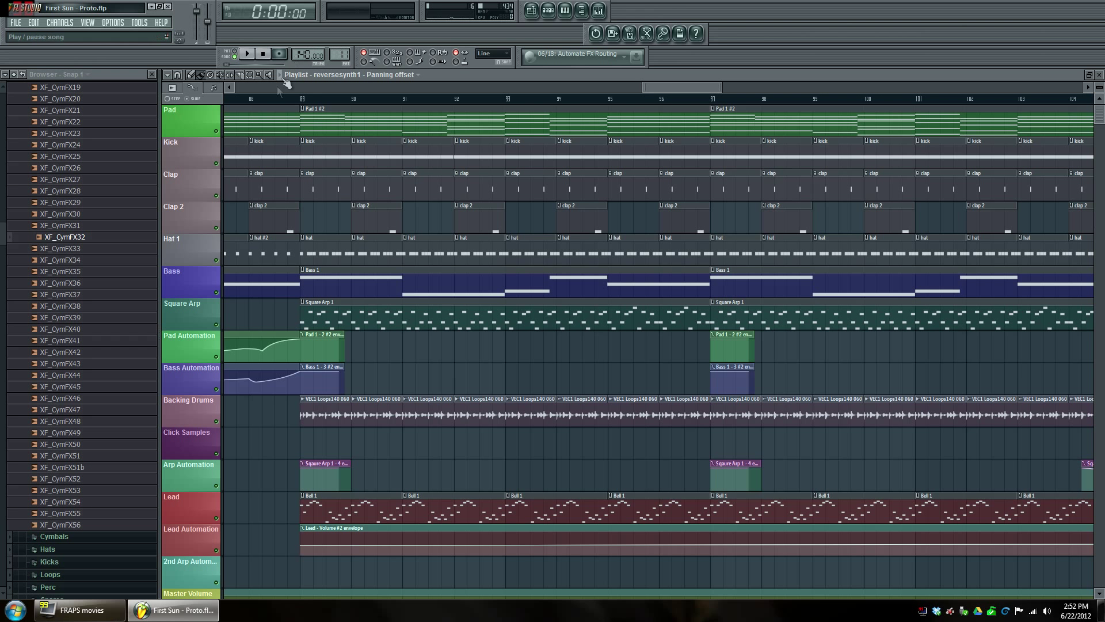
Start song playback from near bar 89, follow it along the Playlist, then stop.
left_click(294, 99)
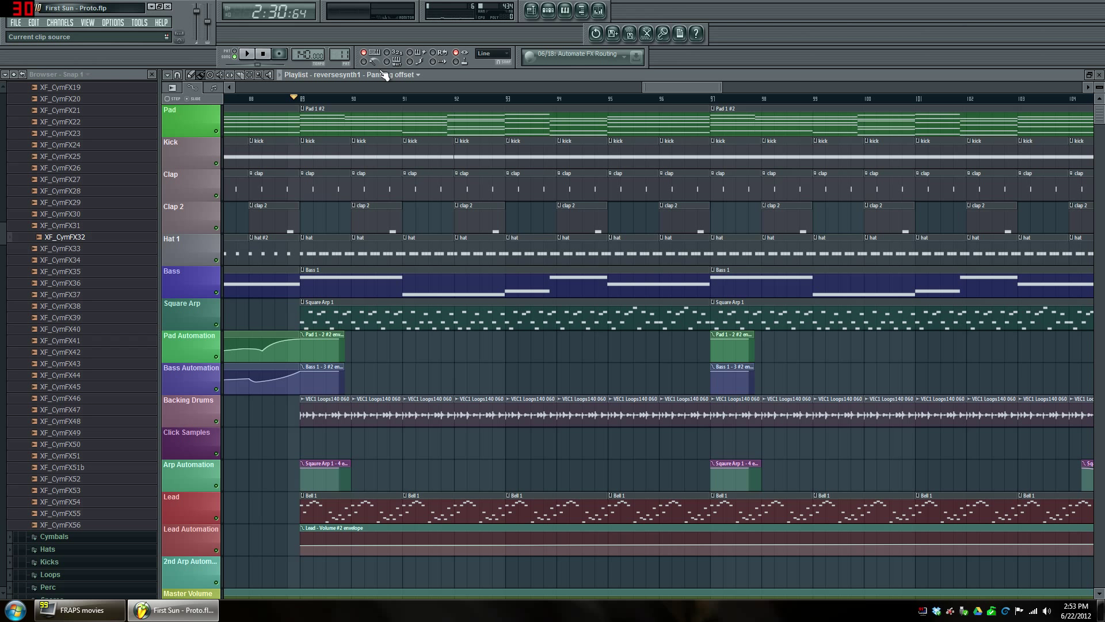
key("space")
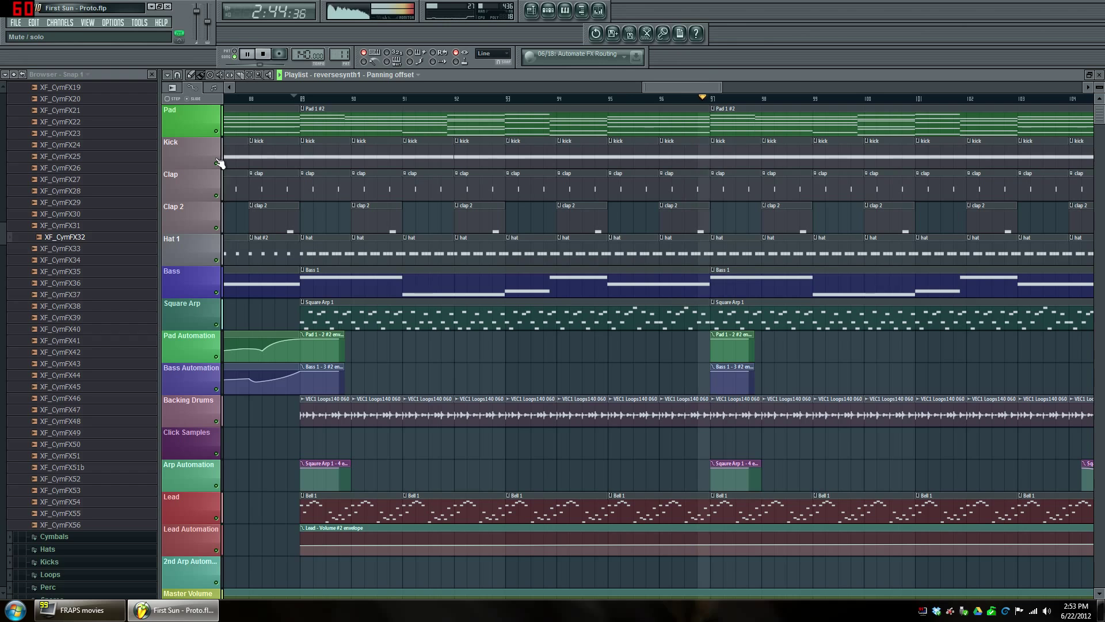
left_click_drag(652, 87, 745, 91)
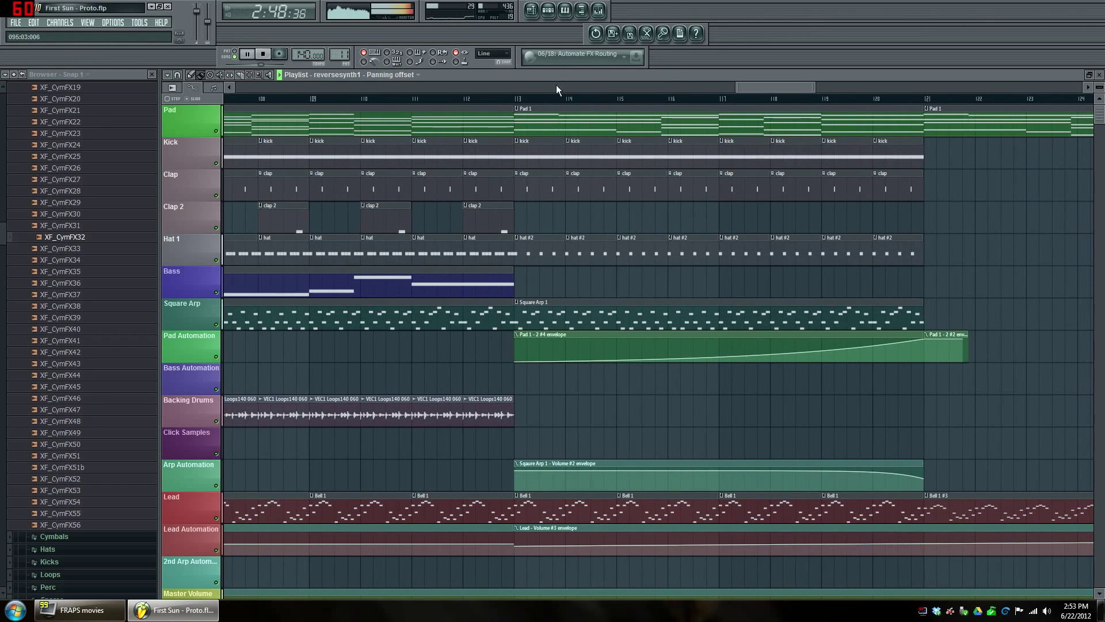
left_click(266, 55)
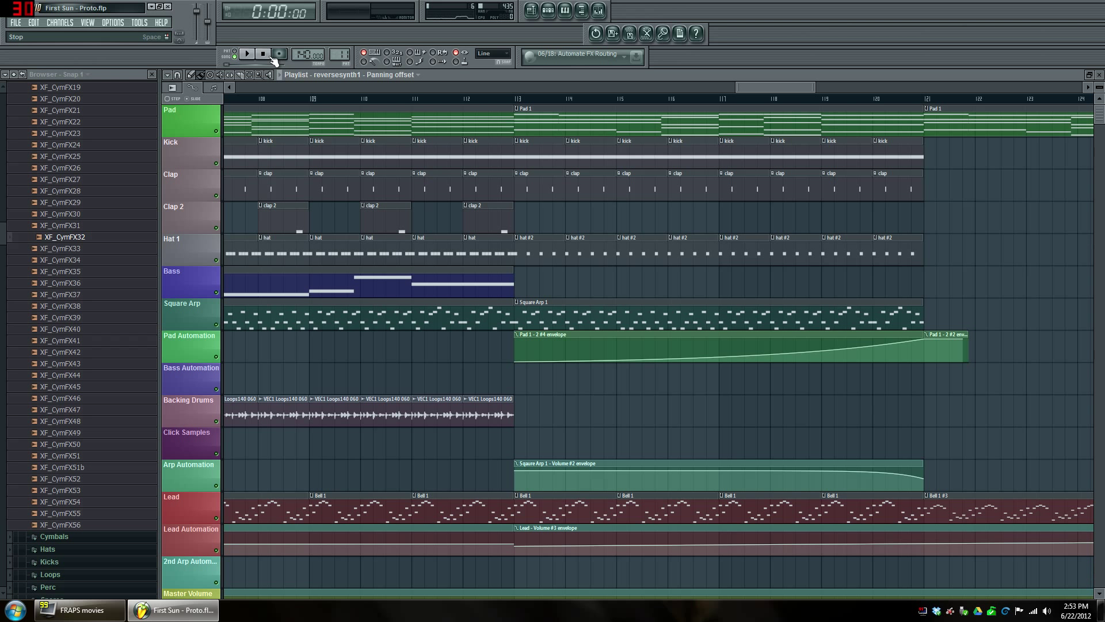
left_click_drag(802, 89, 240, 74)
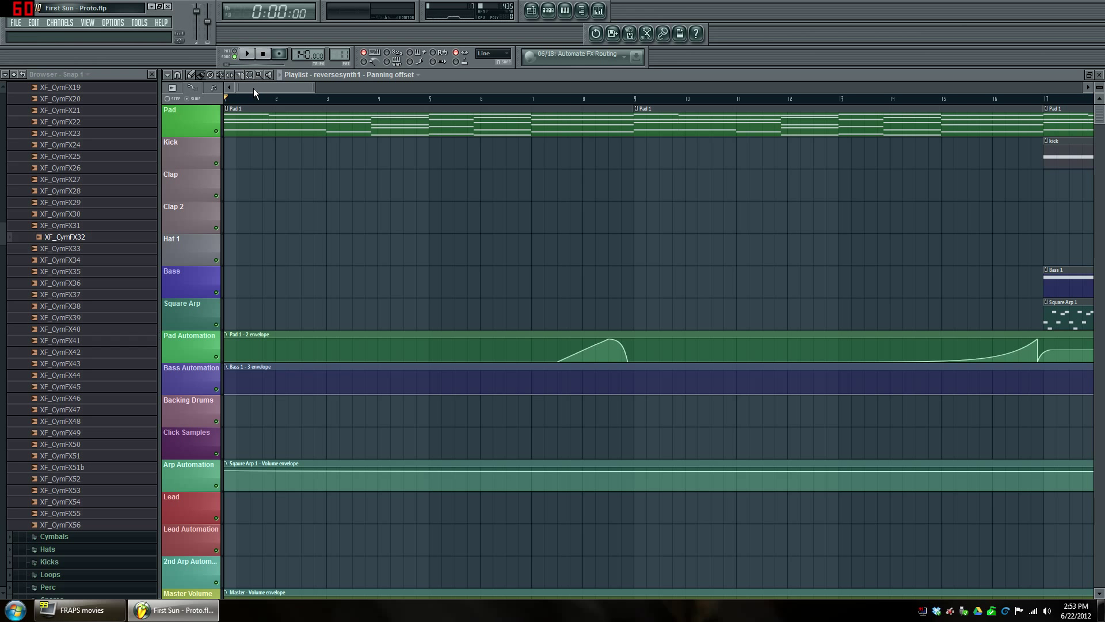
left_click_drag(253, 89, 424, 85)
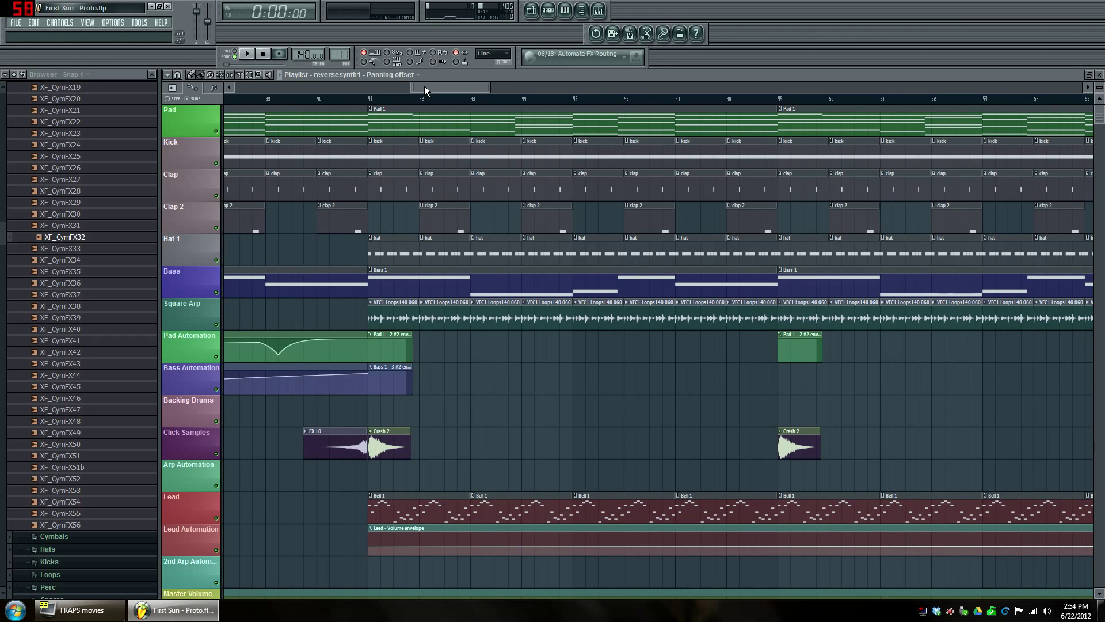